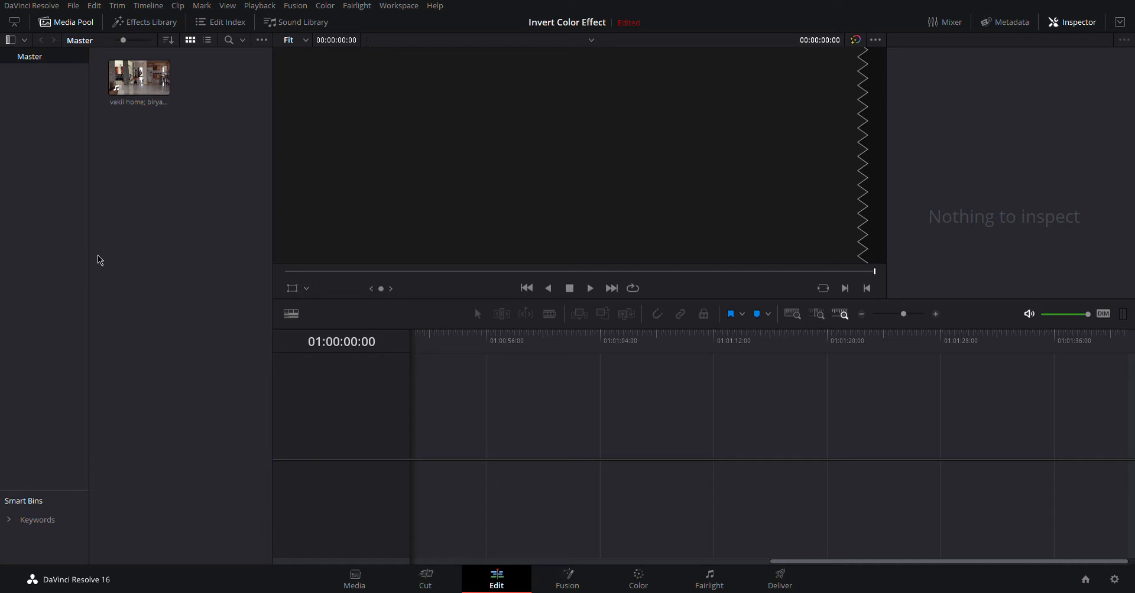
Place the imported video clip with its audio at the start of a new timeline
{"action": "left_click_drag", "start_coordinate": [140, 81], "coordinate": [481, 274]}
{"action": "left_click_drag", "start_coordinate": [552, 457], "coordinate": [523, 445]}
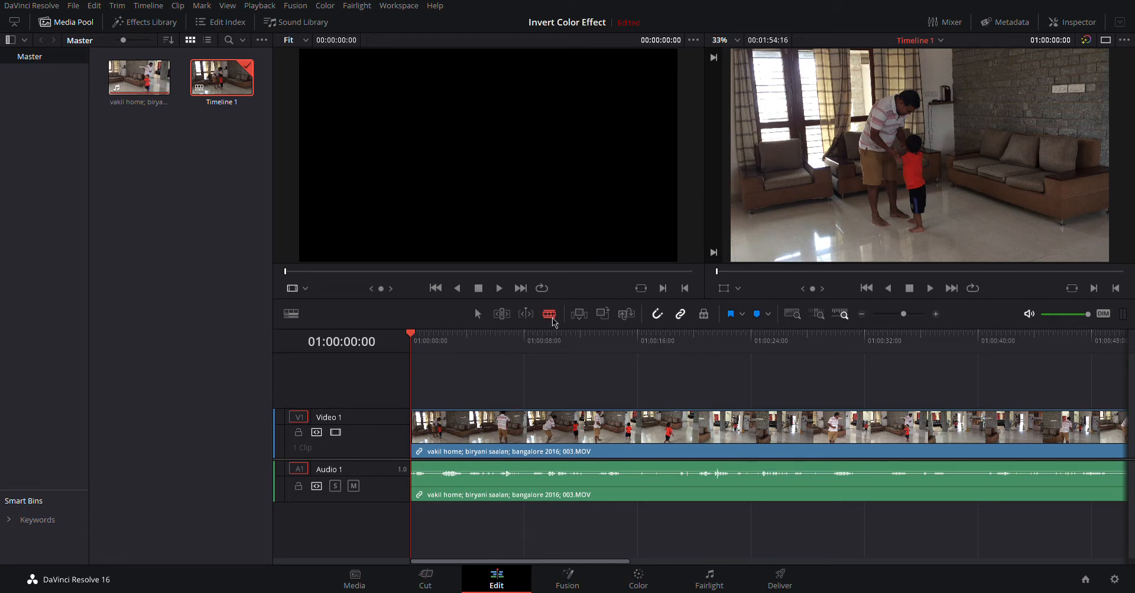
Split the clip with the Blade tool at about 4, 8, 12, 16, 21, 28.5, 37, 44 and 48 seconds
{"action": "left_click", "coordinate": [469, 429]}
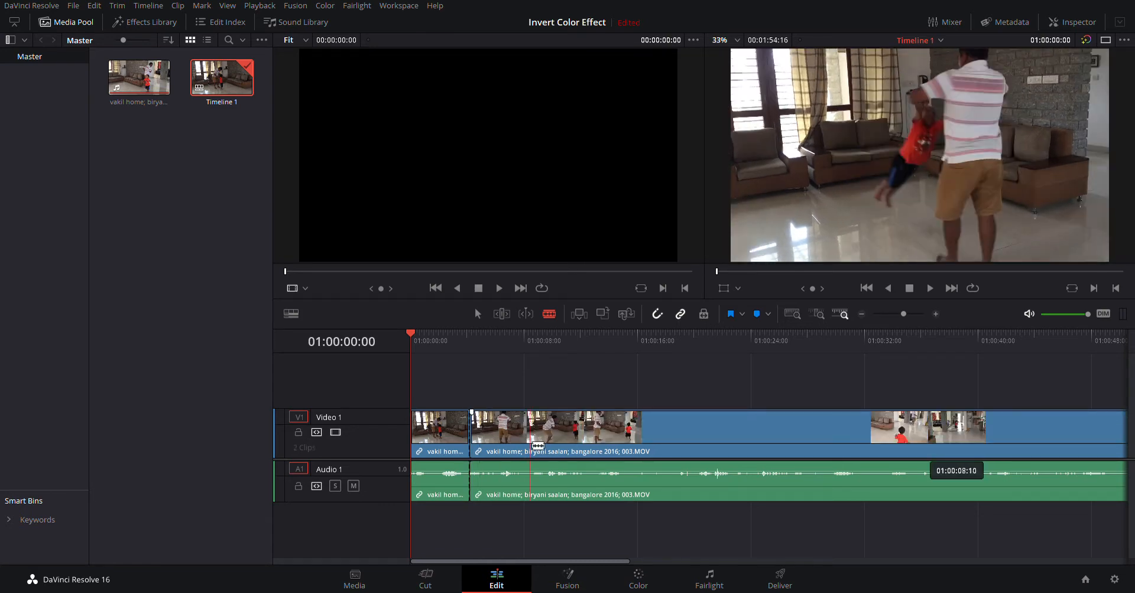
{"action": "left_click", "coordinate": [525, 437]}
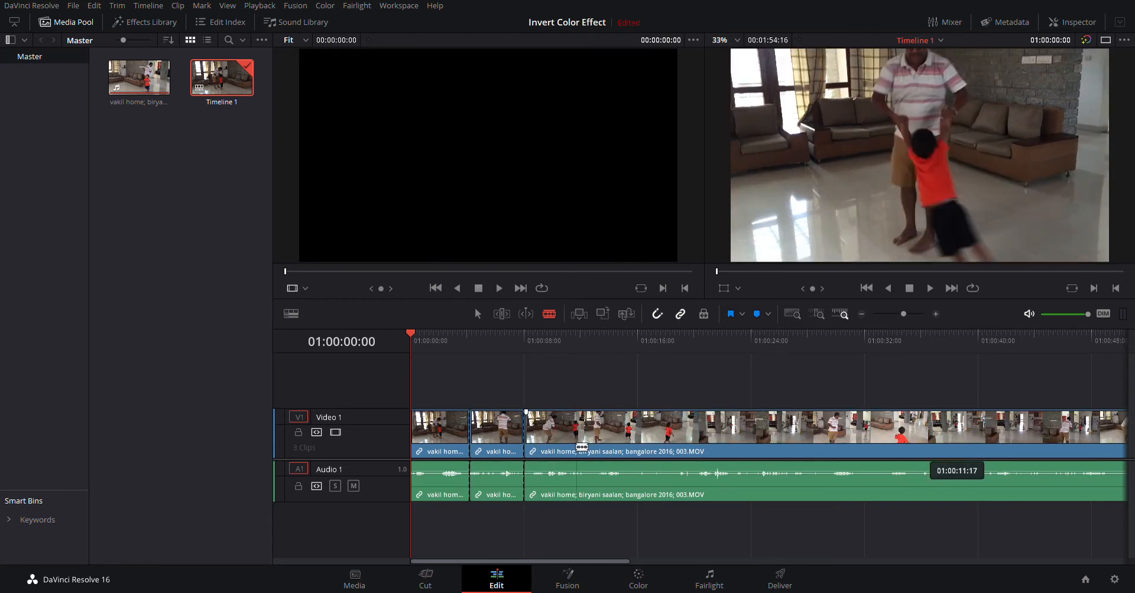
{"action": "left_click", "coordinate": [582, 447]}
{"action": "left_click", "coordinate": [636, 447]}
{"action": "left_click", "coordinate": [707, 447]}
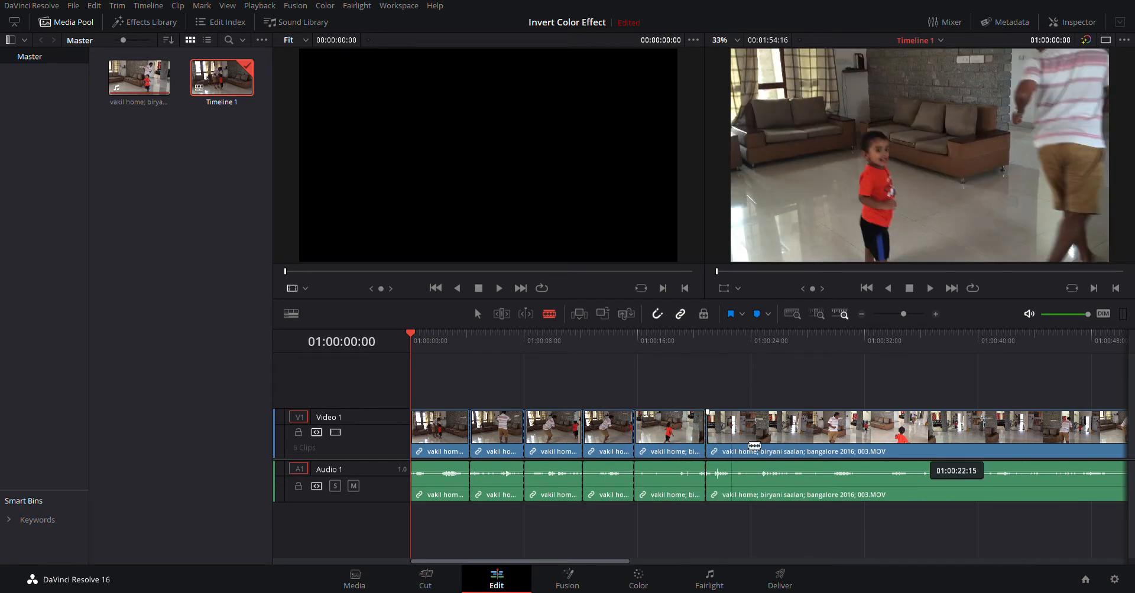
{"action": "left_click", "coordinate": [816, 445]}
{"action": "left_click", "coordinate": [939, 442]}
{"action": "left_click", "coordinate": [1032, 443]}
{"action": "left_click", "coordinate": [1086, 443]}
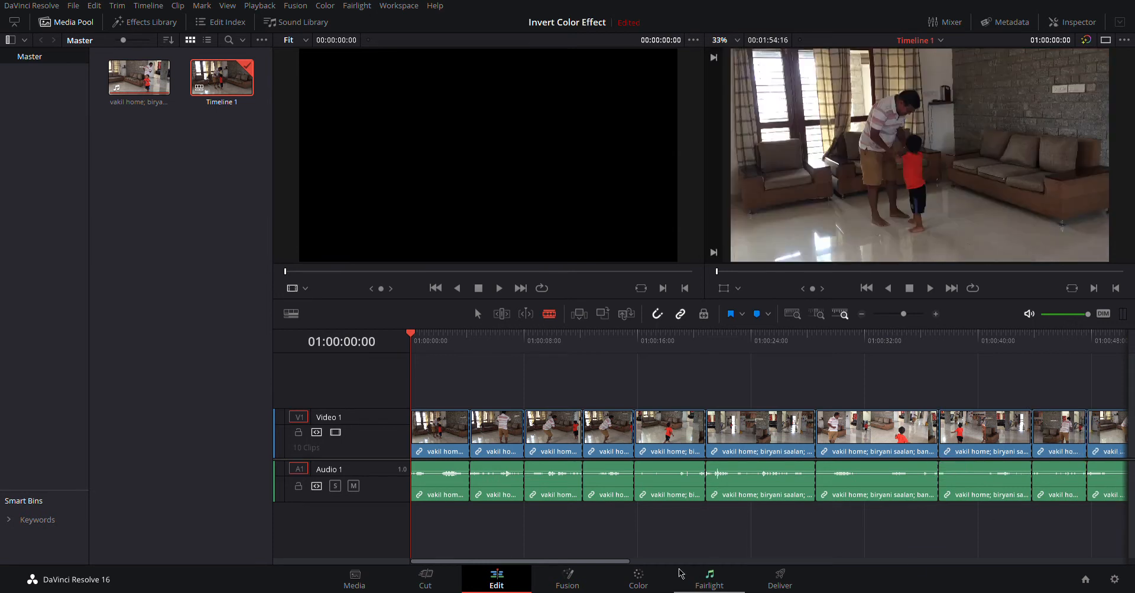
Split the remaining footage at about 53, 59, 66, 72, 79, 85, 93, 97, 105 and 110 seconds
{"action": "left_click_drag", "start_coordinate": [566, 560], "coordinate": [681, 582]}
{"action": "left_click", "coordinate": [772, 471]}
{"action": "left_click", "coordinate": [867, 471]}
{"action": "left_click", "coordinate": [961, 471]}
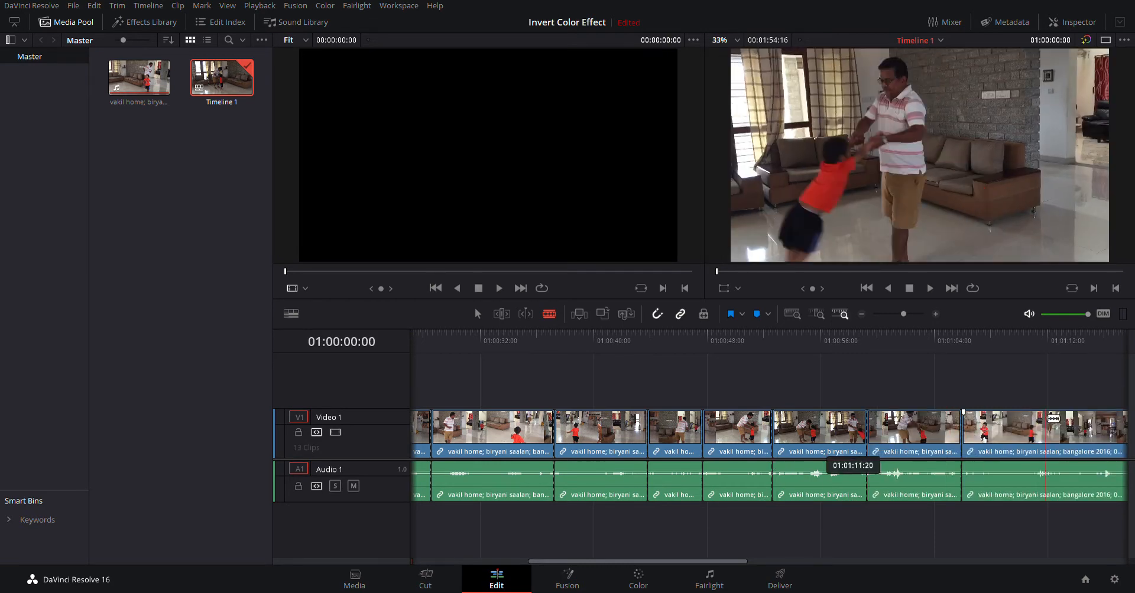
{"action": "left_click", "coordinate": [1050, 426]}
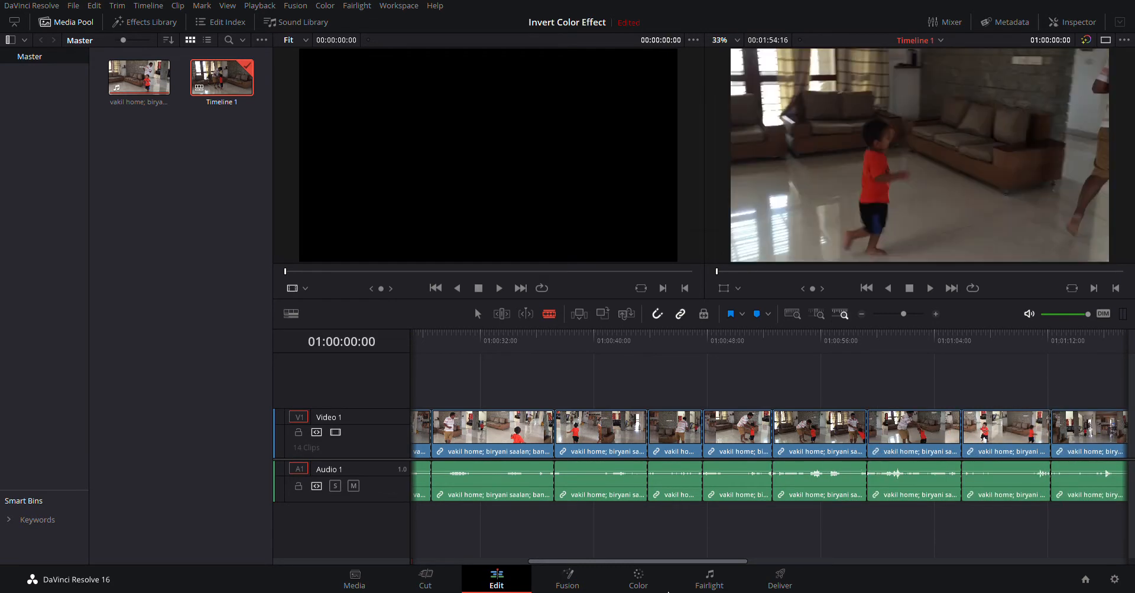
{"action": "left_click_drag", "start_coordinate": [650, 562], "coordinate": [756, 531]}
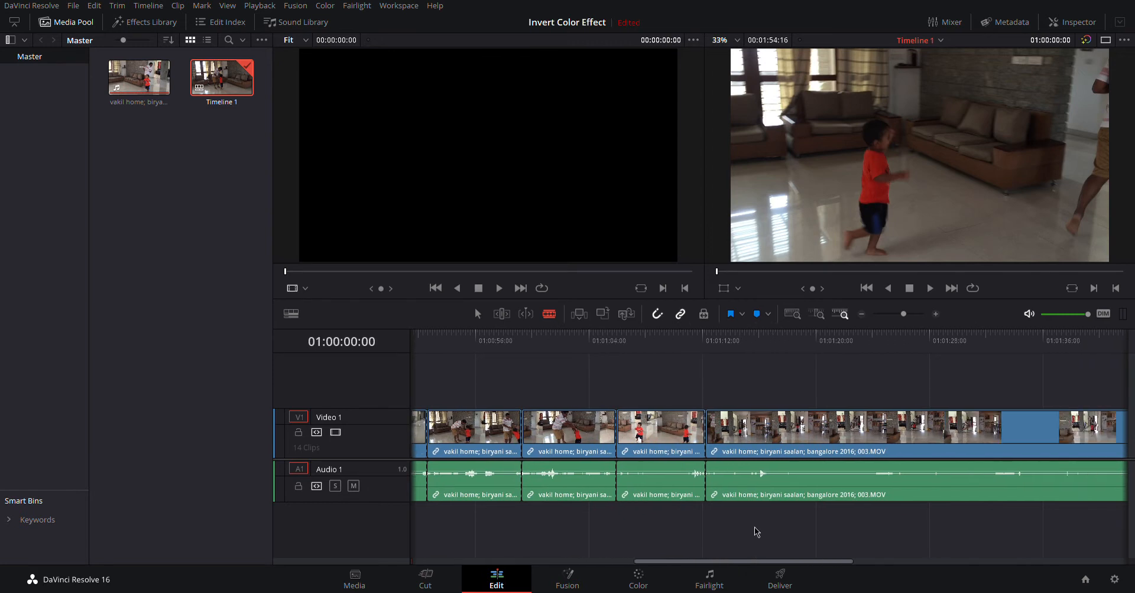
{"action": "left_click", "coordinate": [798, 473]}
{"action": "left_click", "coordinate": [892, 472]}
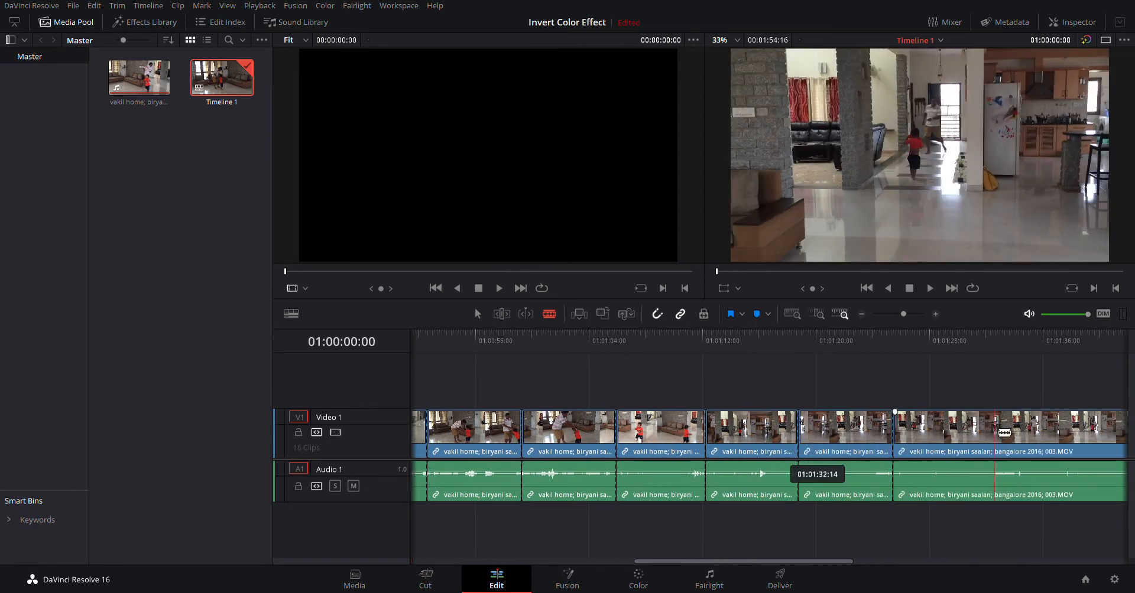
{"action": "left_click", "coordinate": [997, 473]}
{"action": "left_click", "coordinate": [1064, 473]}
{"action": "left_click_drag", "start_coordinate": [841, 566], "coordinate": [931, 534]}
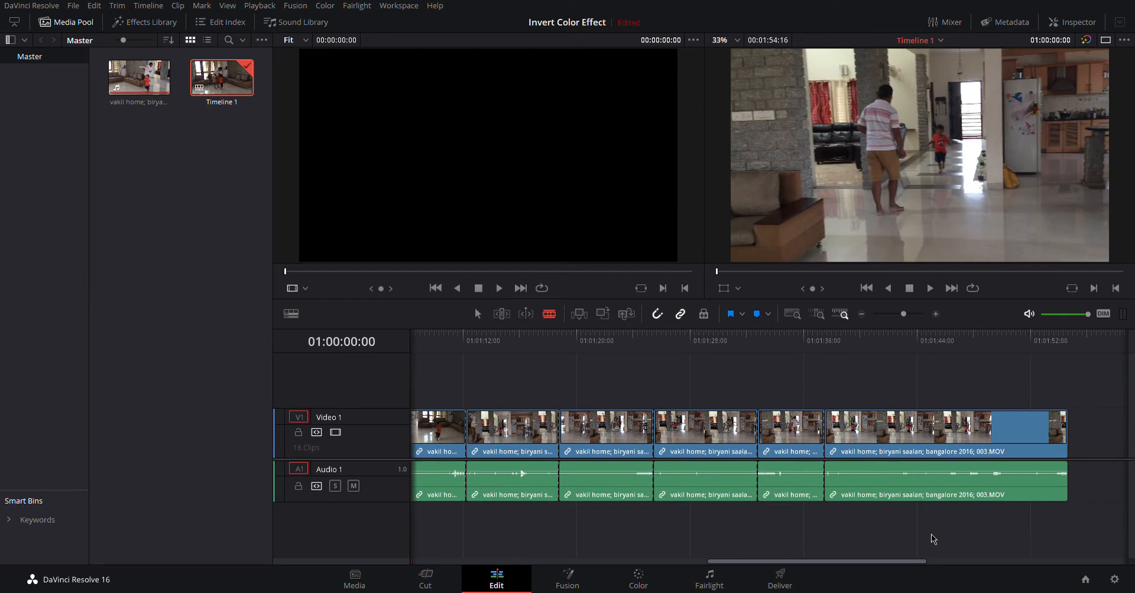
{"action": "left_click", "coordinate": [931, 472]}
{"action": "left_click", "coordinate": [1002, 472]}
{"action": "left_click_drag", "start_coordinate": [849, 558], "coordinate": [366, 558]}
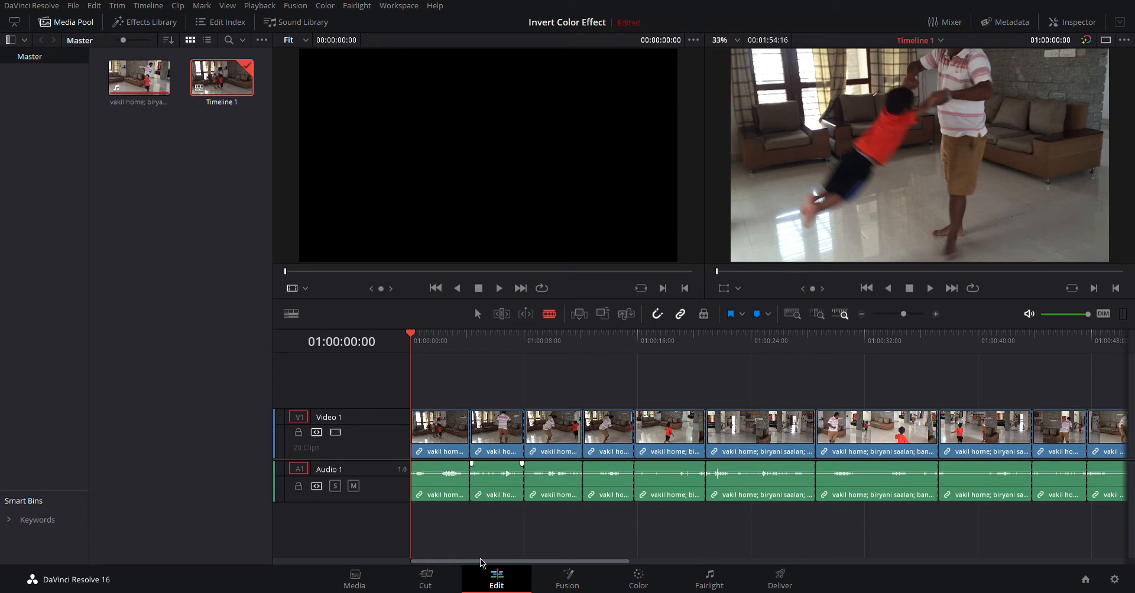
{"action": "left_click_drag", "start_coordinate": [480, 559], "coordinate": [849, 557]}
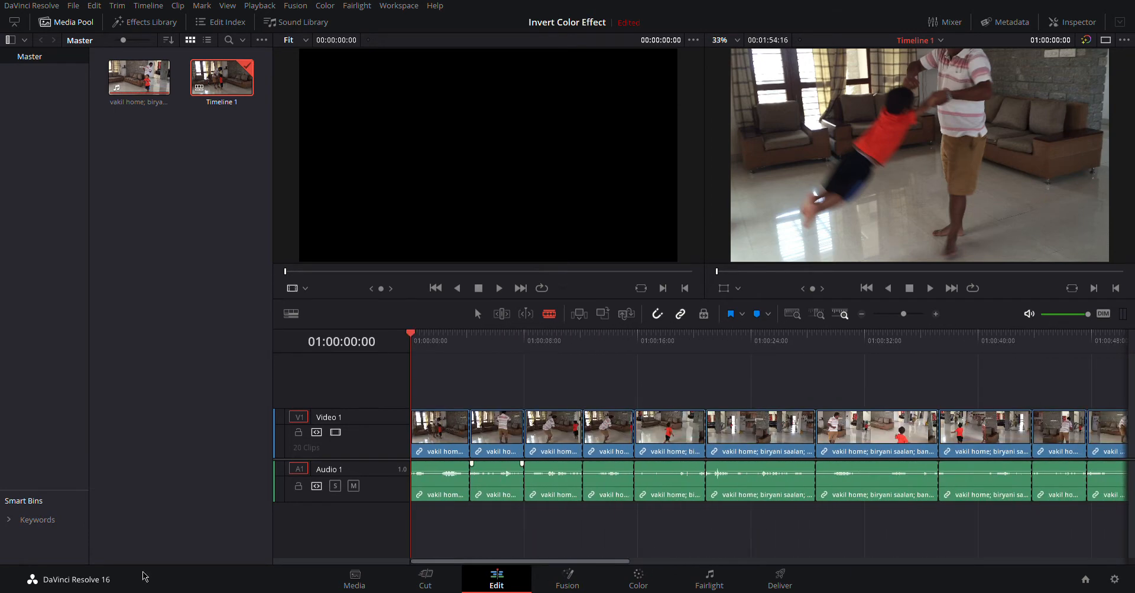
{"action": "left_click_drag", "start_coordinate": [481, 561], "coordinate": [834, 584]}
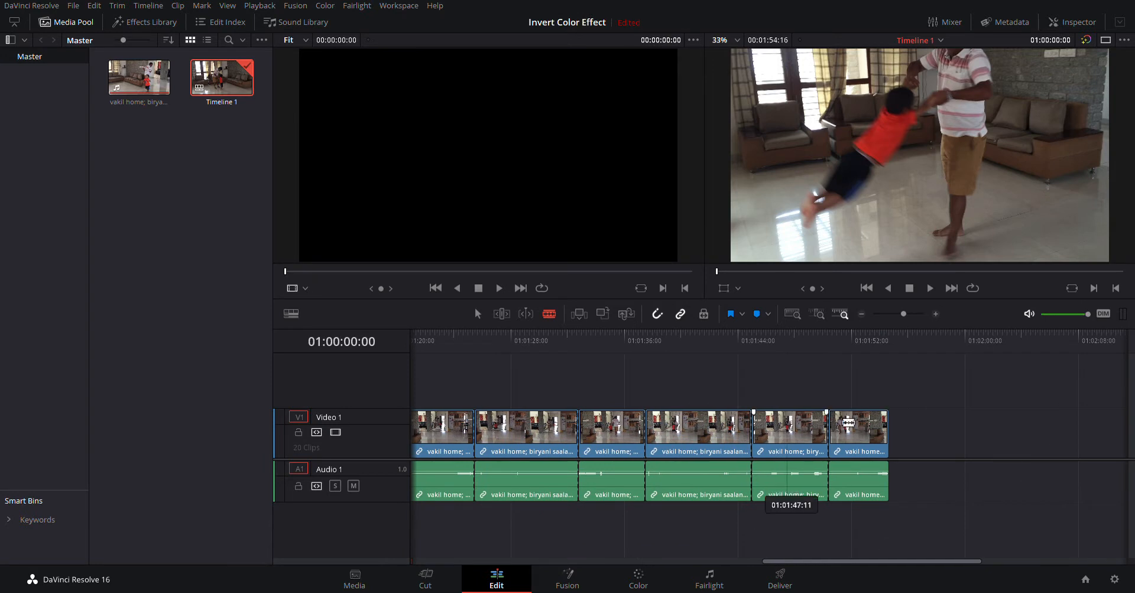
{"action": "left_click_drag", "start_coordinate": [911, 556], "coordinate": [604, 525]}
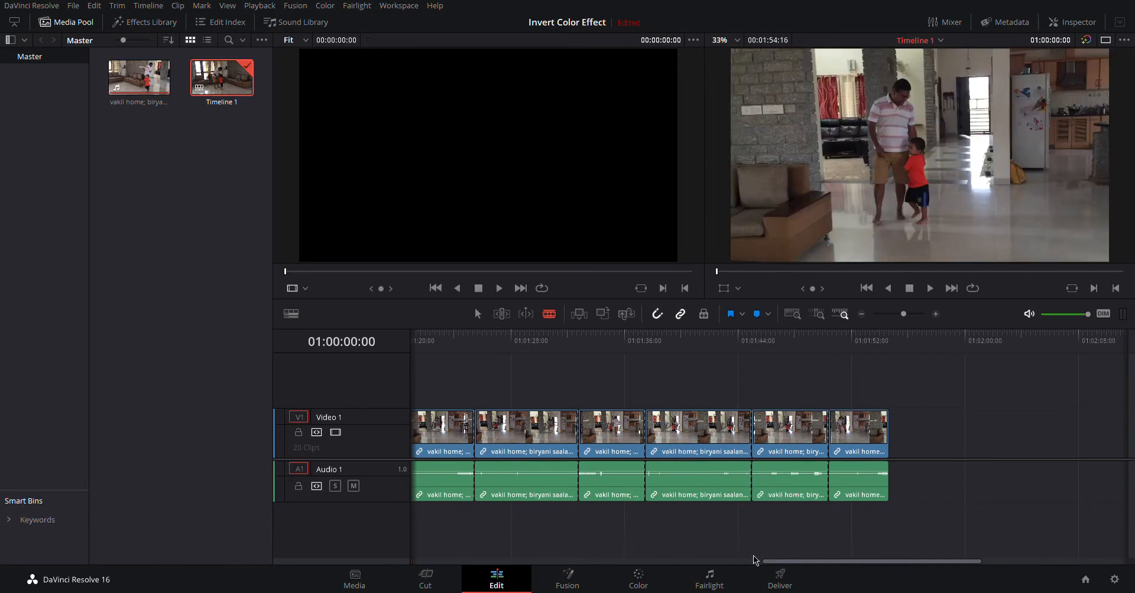
{"action": "left_click_drag", "start_coordinate": [786, 556], "coordinate": [598, 519]}
{"action": "left_click_drag", "start_coordinate": [768, 562], "coordinate": [407, 519]}
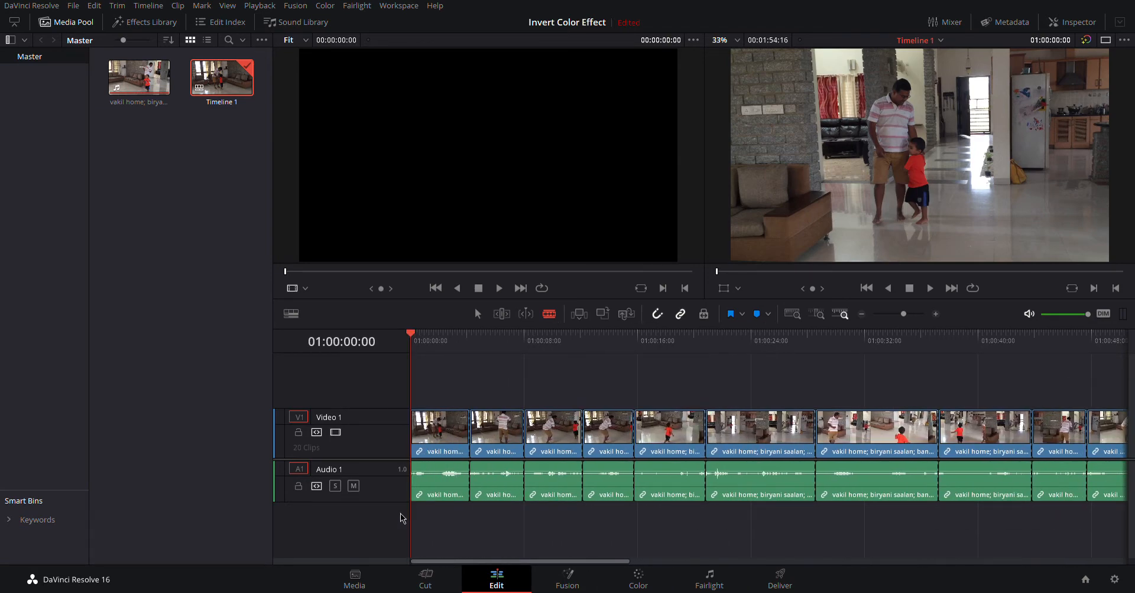
Show the Effects Library and locate the Invert Color effect among the ResolveFX Color effects
{"action": "left_click", "coordinate": [173, 23]}
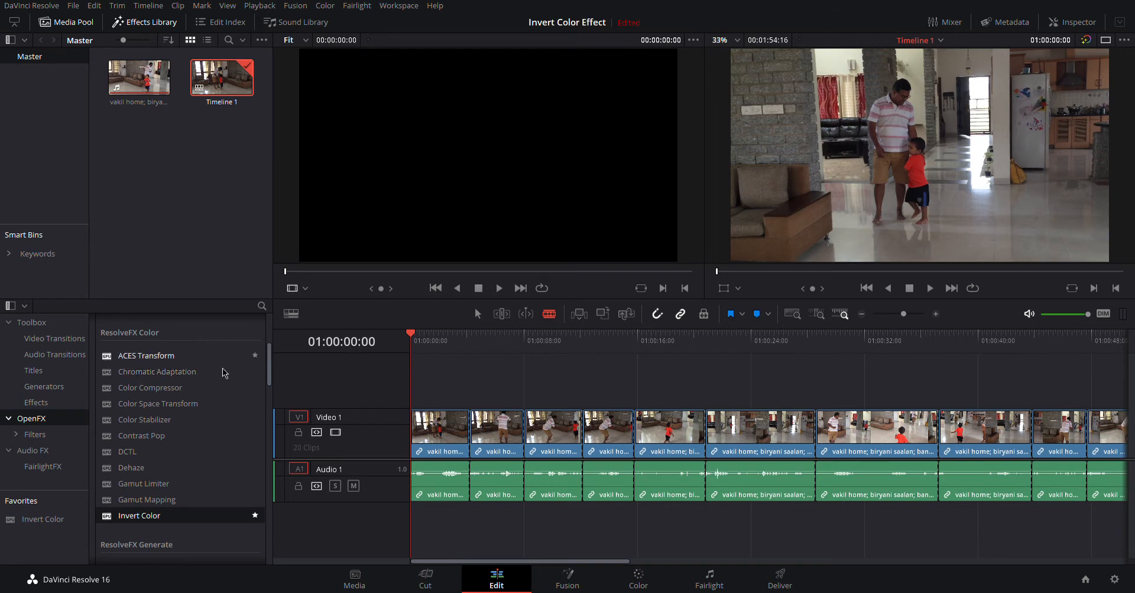
{"action": "mouse_move", "coordinate": [268, 375]}
{"action": "left_mouse_down"}
{"action": "mouse_move", "coordinate": [269, 332]}
{"action": "mouse_move", "coordinate": [271, 379]}
{"action": "left_mouse_up"}
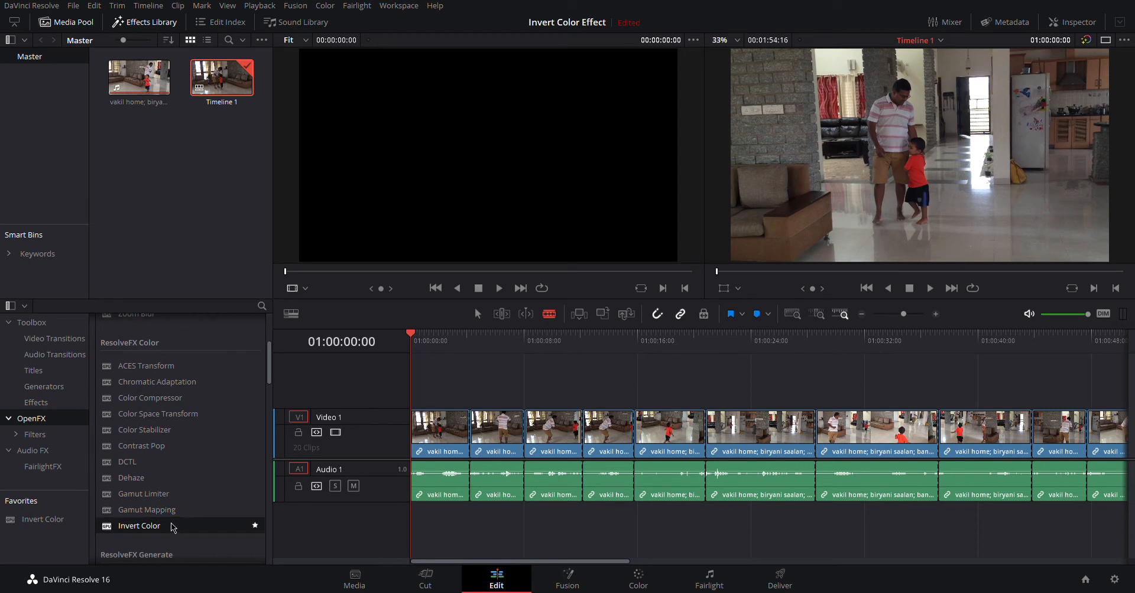
{"action": "left_click_drag", "start_coordinate": [173, 528], "coordinate": [435, 421]}
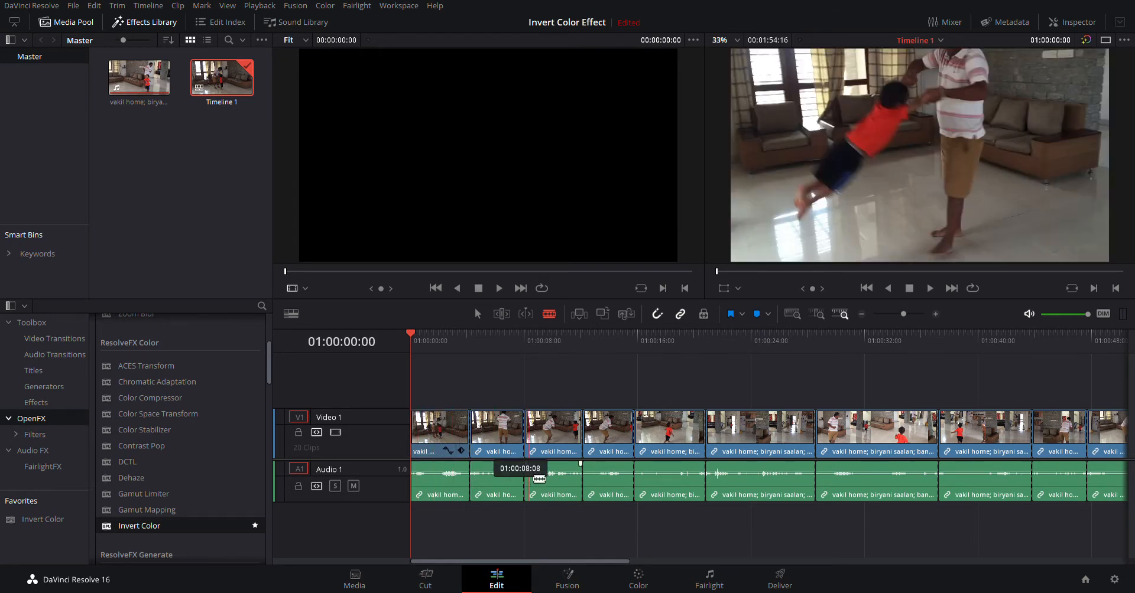
{"action": "left_click_drag", "start_coordinate": [155, 527], "coordinate": [564, 426]}
{"action": "left_click", "coordinate": [438, 444]}
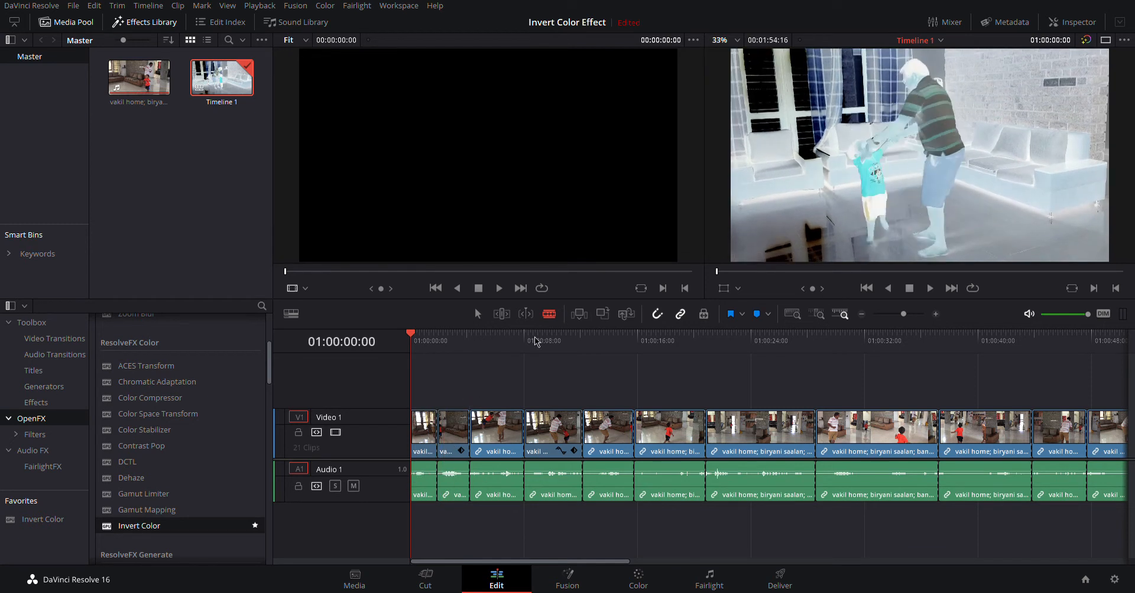
{"action": "key", "text": "ctrl+z"}
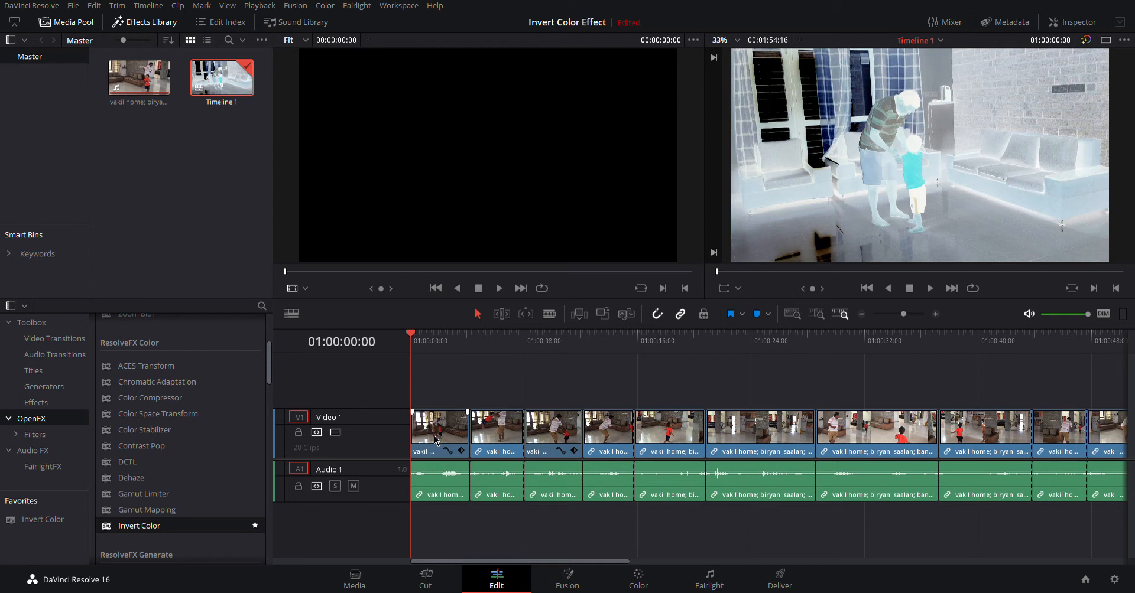
{"action": "key", "text": "ctrl+z"}
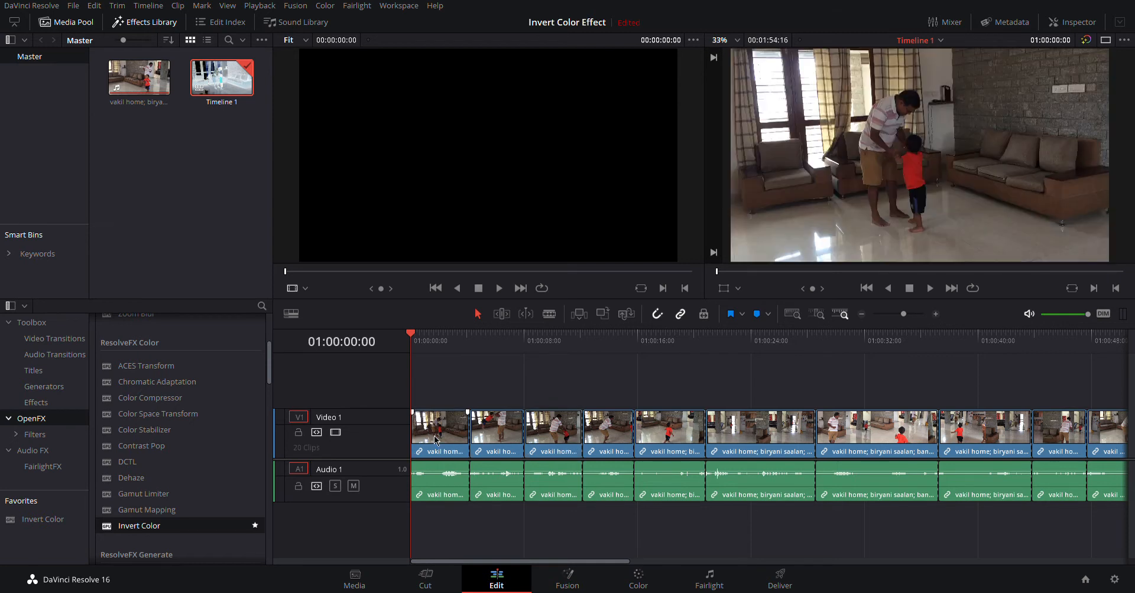
Apply the Invert Color effect to the second, fourth, sixth and eighth clips on the video track
{"action": "left_click", "coordinate": [493, 439]}
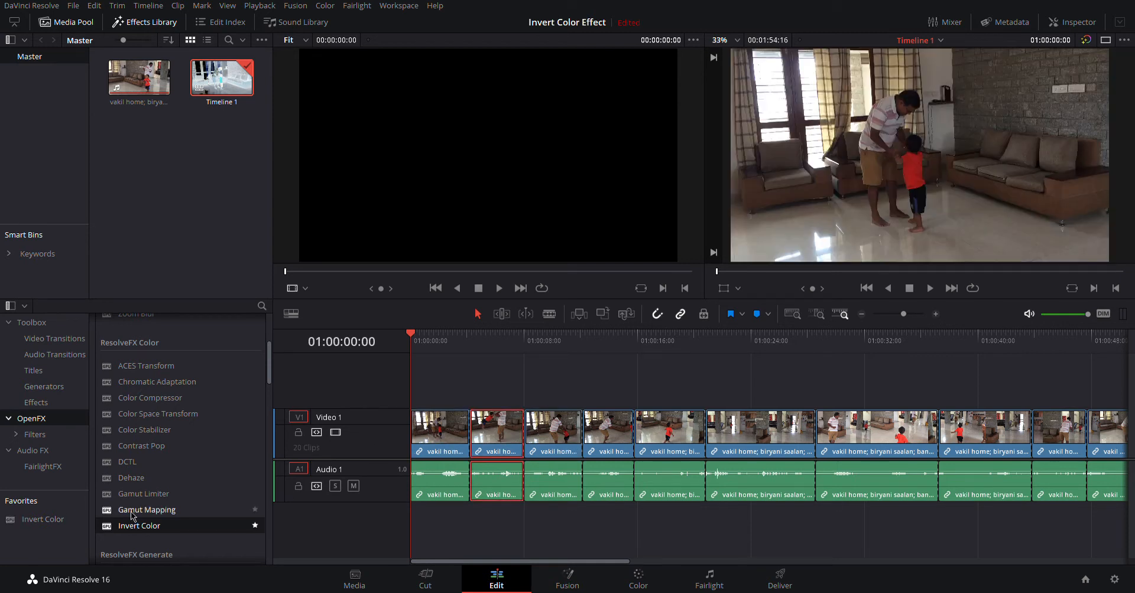
{"action": "left_click_drag", "start_coordinate": [145, 526], "coordinate": [482, 447]}
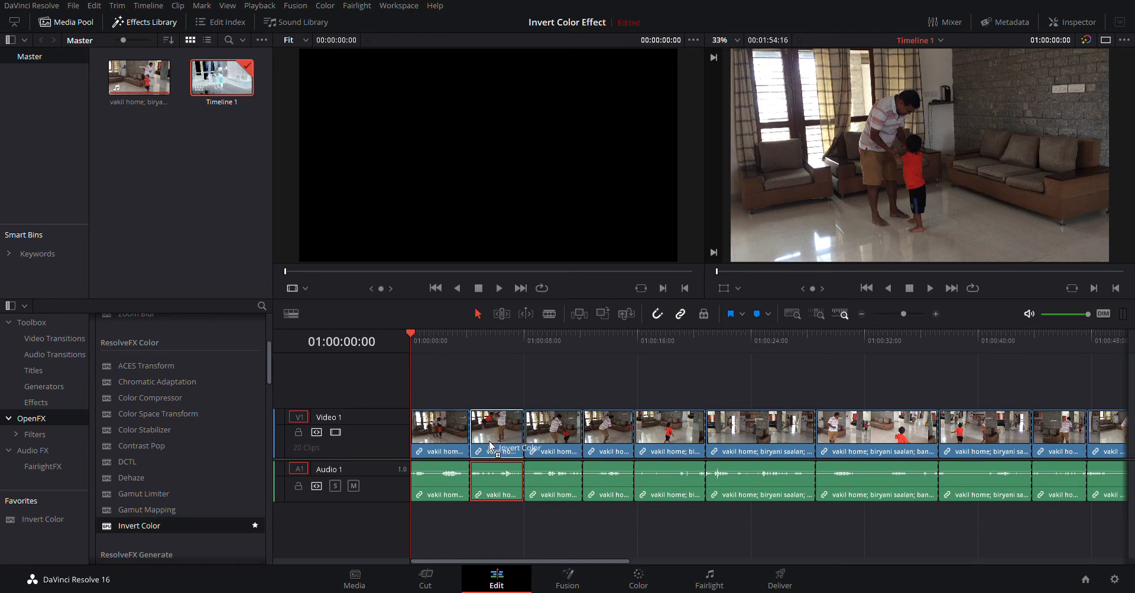
{"action": "left_click_drag", "start_coordinate": [219, 527], "coordinate": [608, 431]}
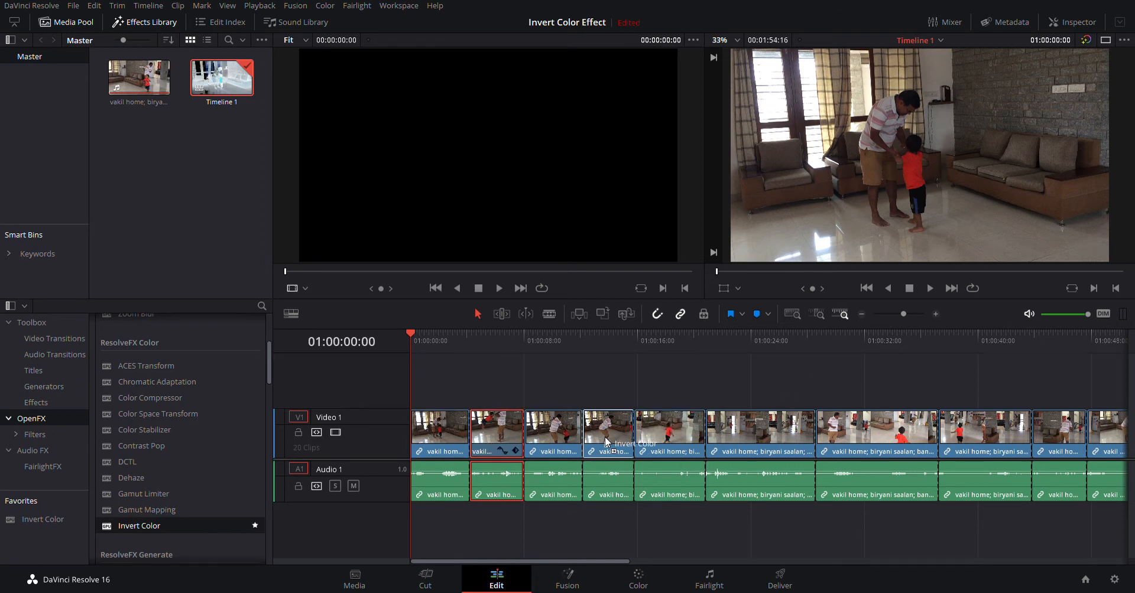
{"action": "left_click_drag", "start_coordinate": [150, 530], "coordinate": [772, 413]}
{"action": "left_click_drag", "start_coordinate": [204, 525], "coordinate": [1000, 451]}
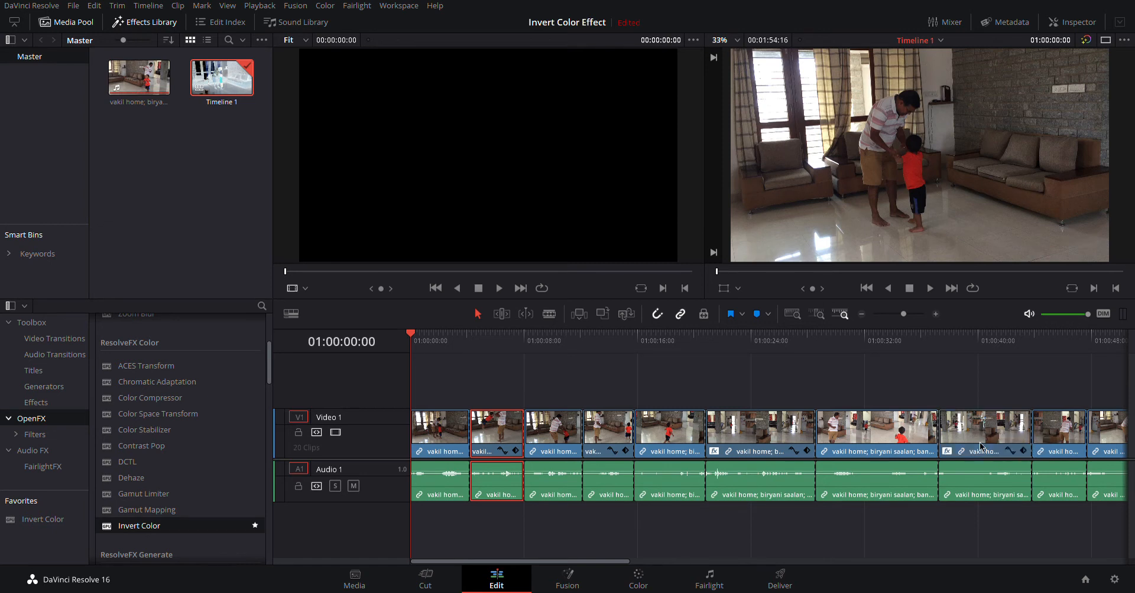
Apply Invert Color to the ninth, eleventh and thirteenth clips on the video track
{"action": "left_click_drag", "start_coordinate": [626, 561], "coordinate": [726, 562]}
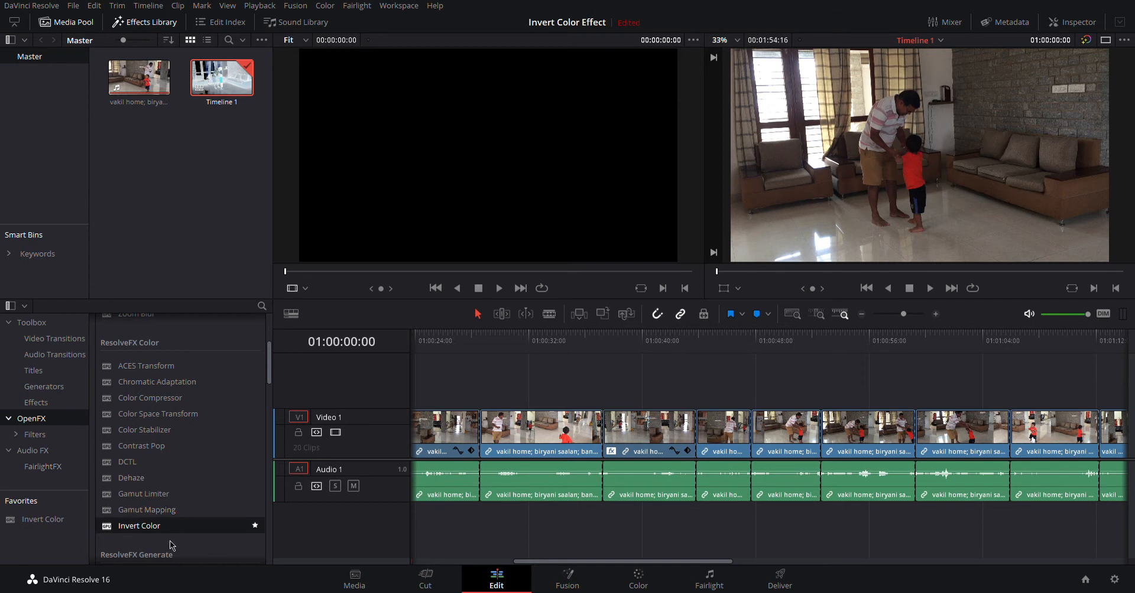
{"action": "left_click_drag", "start_coordinate": [183, 532], "coordinate": [722, 417]}
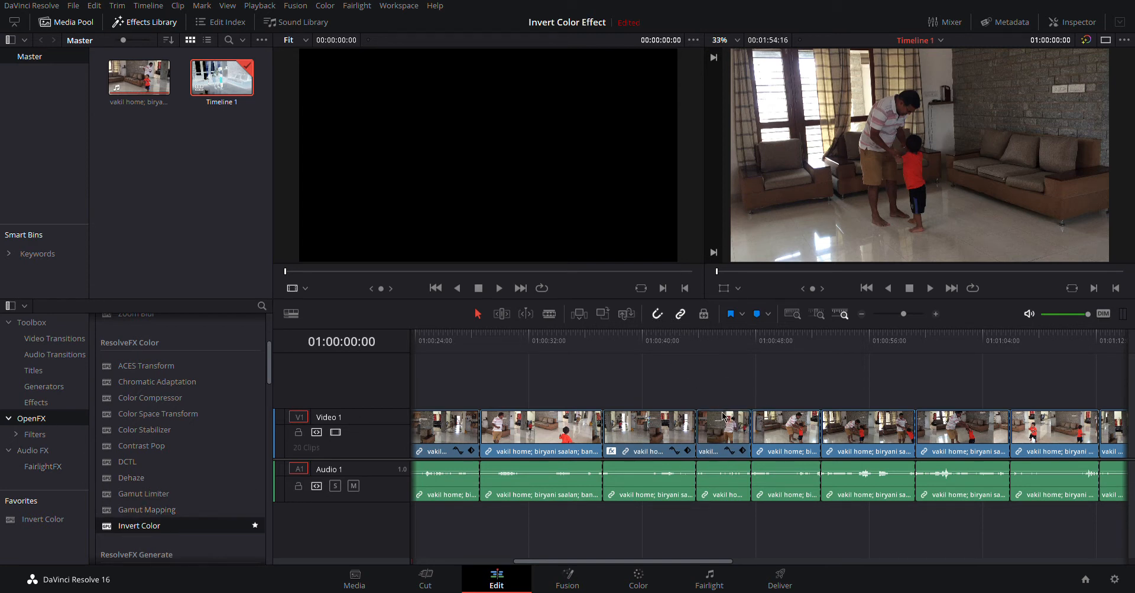
{"action": "left_click_drag", "start_coordinate": [156, 541], "coordinate": [866, 422]}
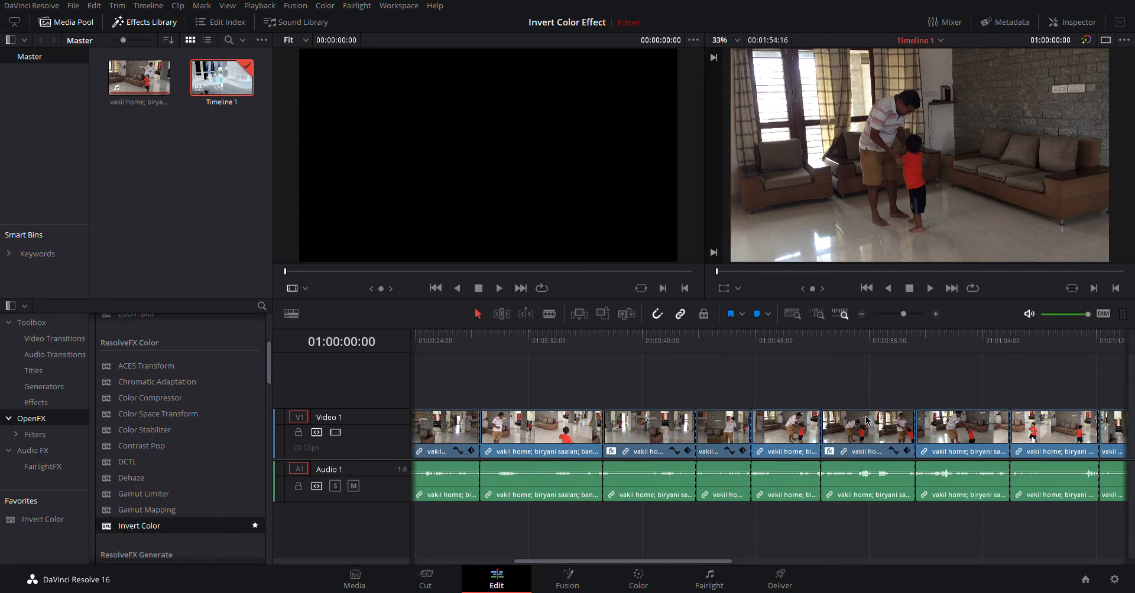
{"action": "left_click_drag", "start_coordinate": [220, 525], "coordinate": [981, 435]}
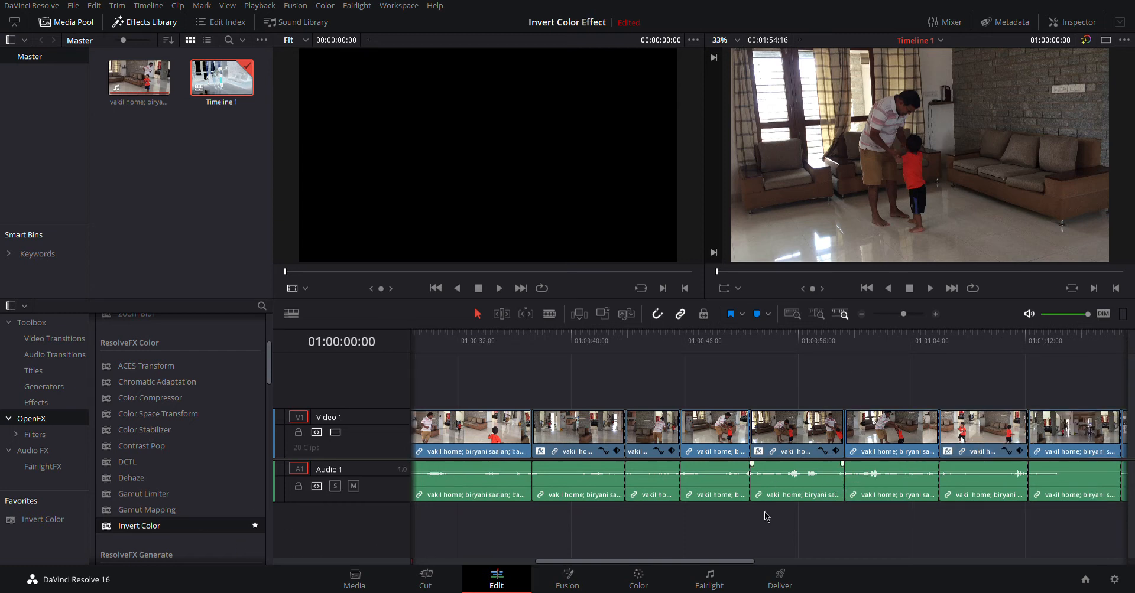
Apply Invert Color to the fifteenth, seventeenth and nineteenth clips on the video track
{"action": "left_click_drag", "start_coordinate": [748, 561], "coordinate": [875, 560]}
{"action": "left_click_drag", "start_coordinate": [176, 527], "coordinate": [833, 432]}
{"action": "left_click_drag", "start_coordinate": [246, 525], "coordinate": [993, 439]}
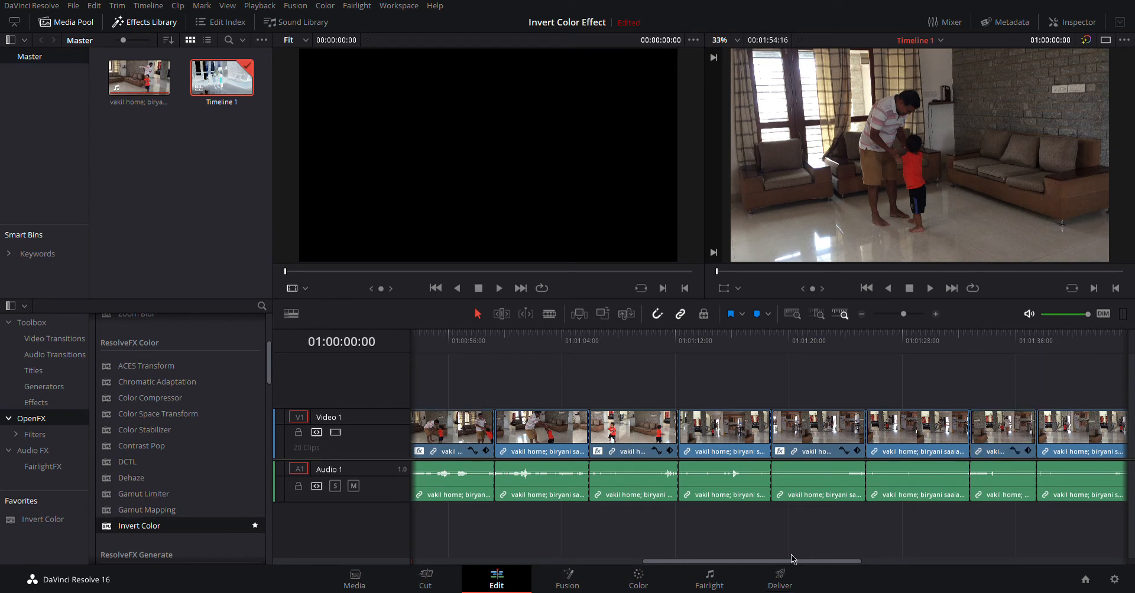
{"action": "left_click_drag", "start_coordinate": [809, 562], "coordinate": [923, 549]}
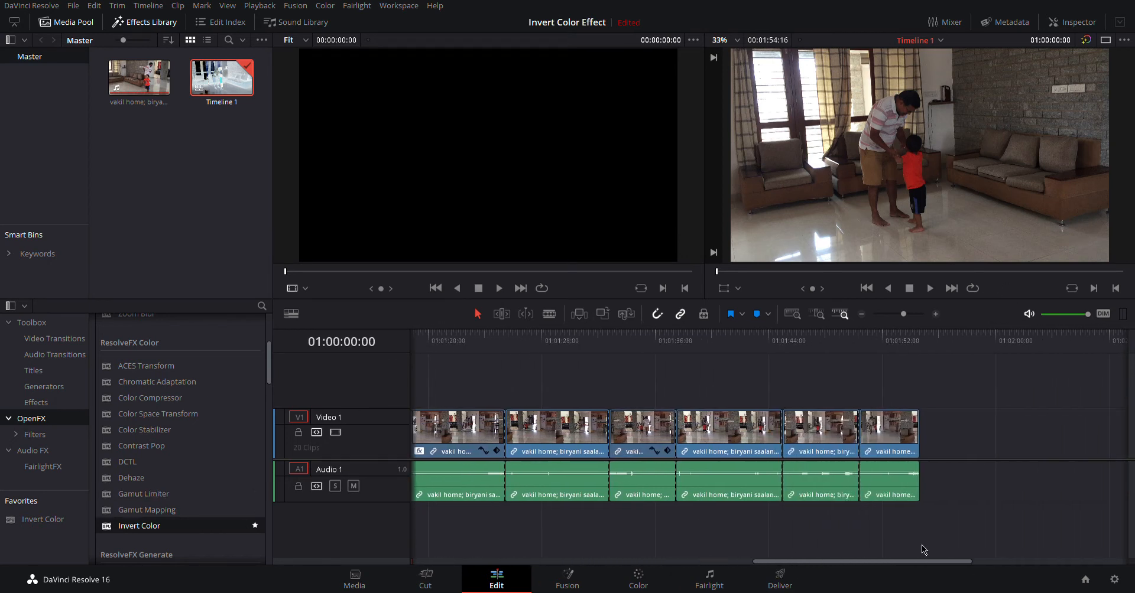
{"action": "left_click_drag", "start_coordinate": [175, 535], "coordinate": [821, 436]}
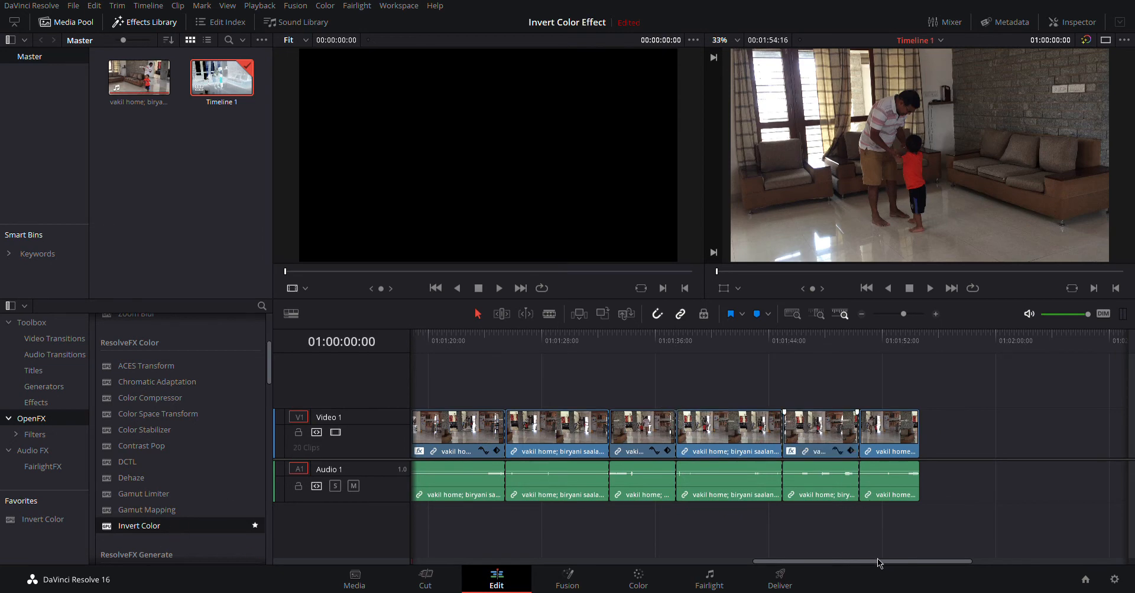
{"action": "left_click_drag", "start_coordinate": [877, 560], "coordinate": [203, 502]}
Hide the Effects Library and show the Invert Color settings of the second clip on the video track in the Inspector
{"action": "left_click", "coordinate": [472, 532]}
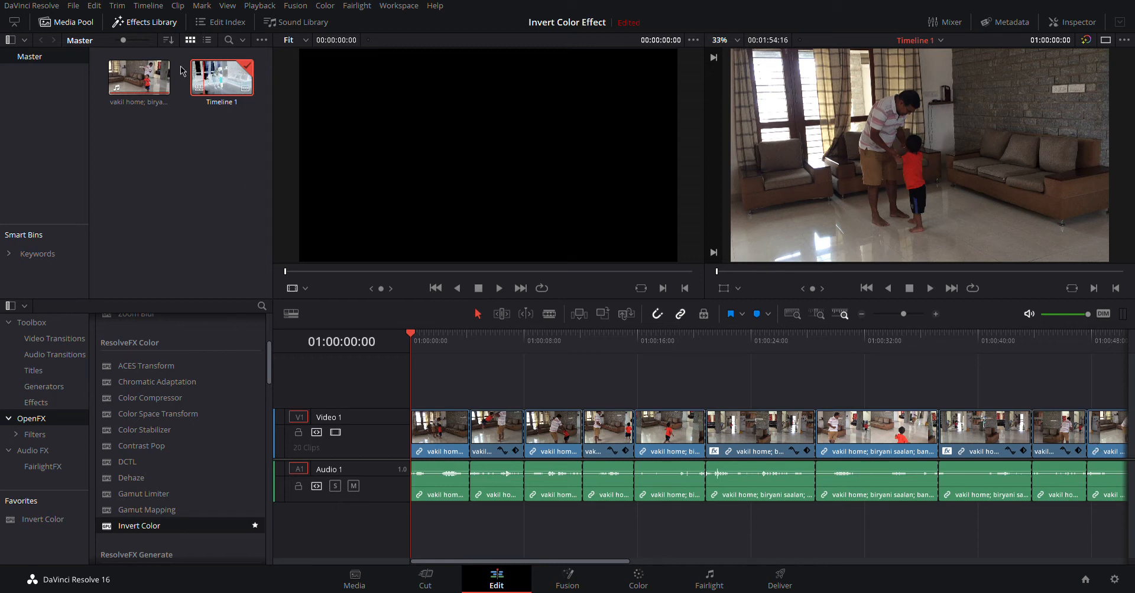
{"action": "left_click", "coordinate": [166, 25]}
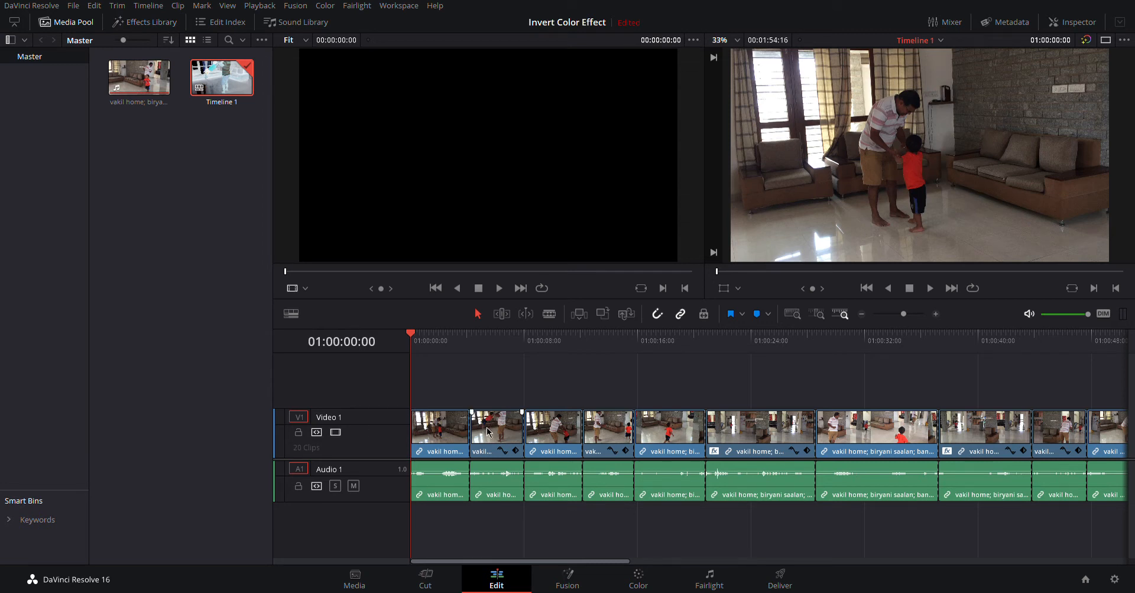
{"action": "left_click", "coordinate": [489, 432]}
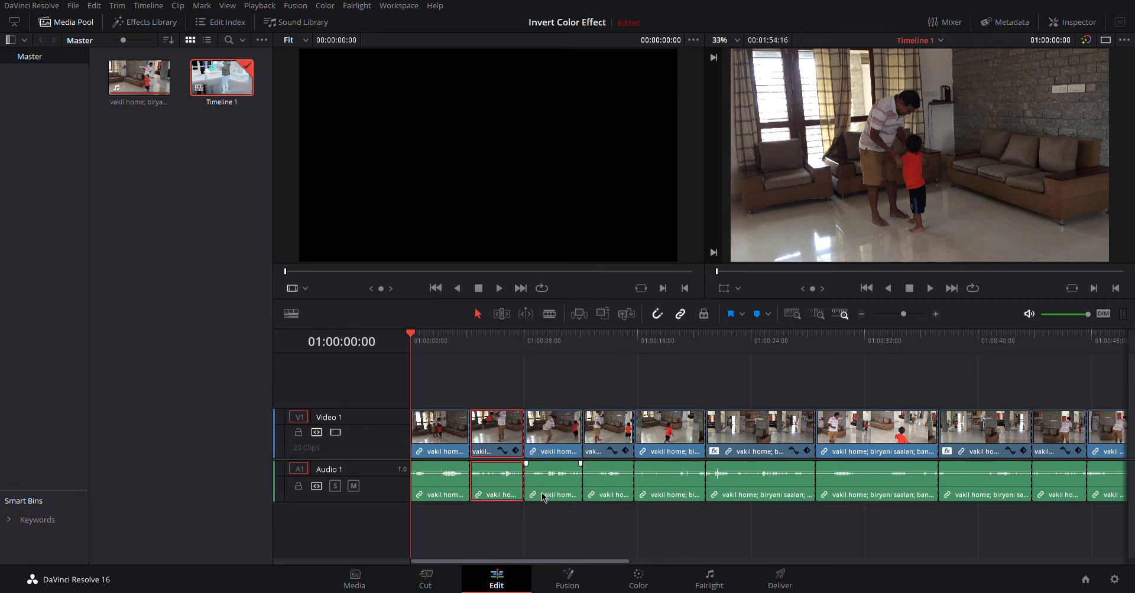
{"action": "left_click", "coordinate": [1071, 22]}
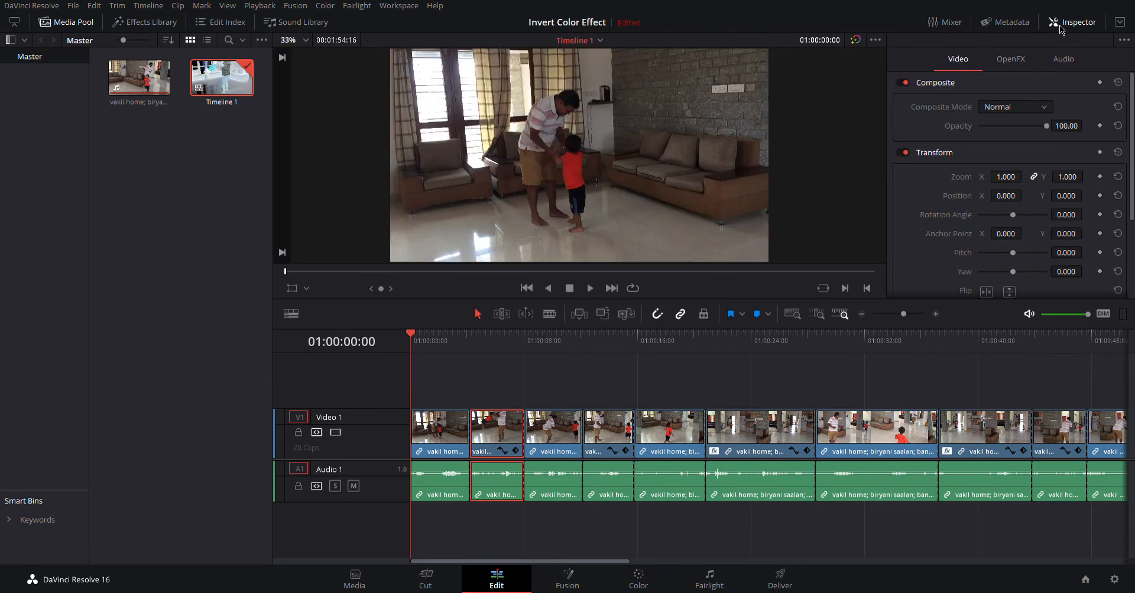
{"action": "left_click", "coordinate": [1025, 61]}
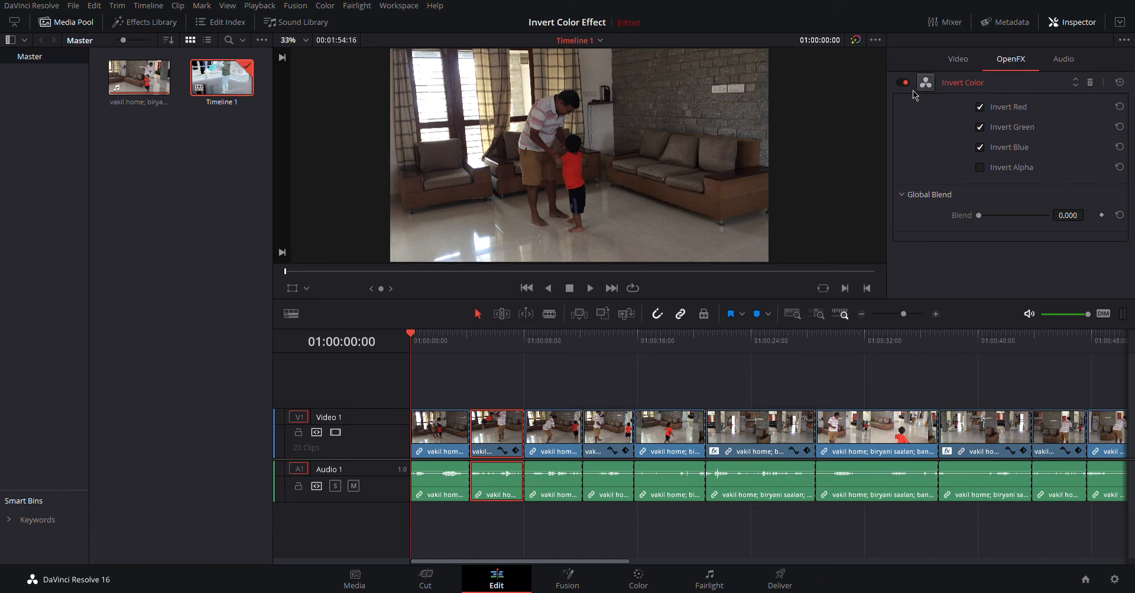
Limit the second clip's Invert Color effect to the red channel and preview it at 01:00:04:05
{"action": "left_click", "coordinate": [979, 127]}
{"action": "left_click", "coordinate": [979, 127]}
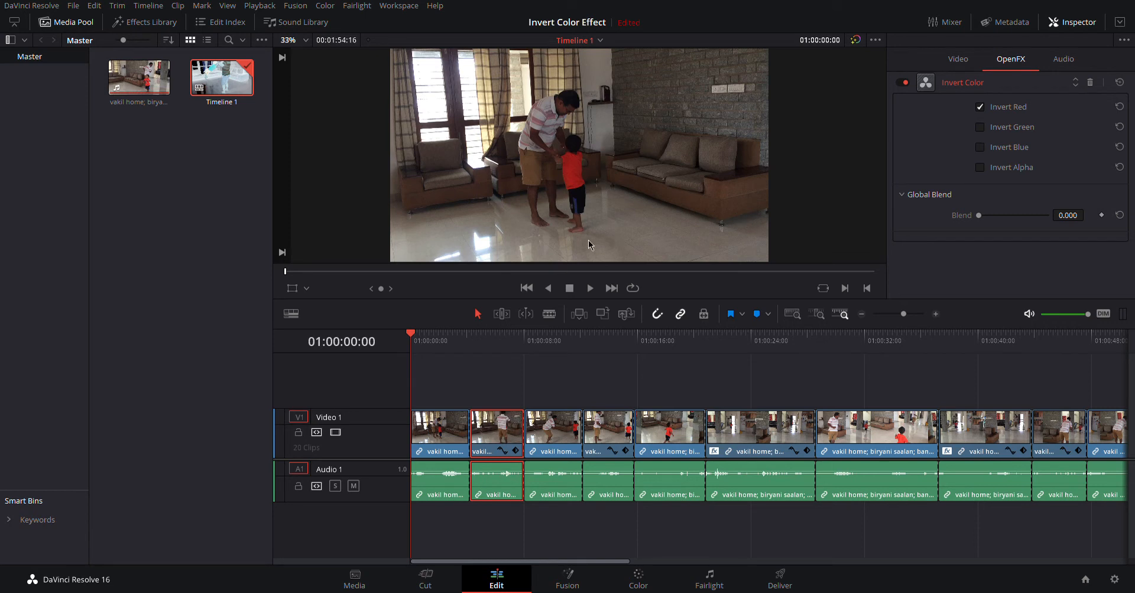
{"action": "left_click_drag", "start_coordinate": [408, 337], "coordinate": [471, 338]}
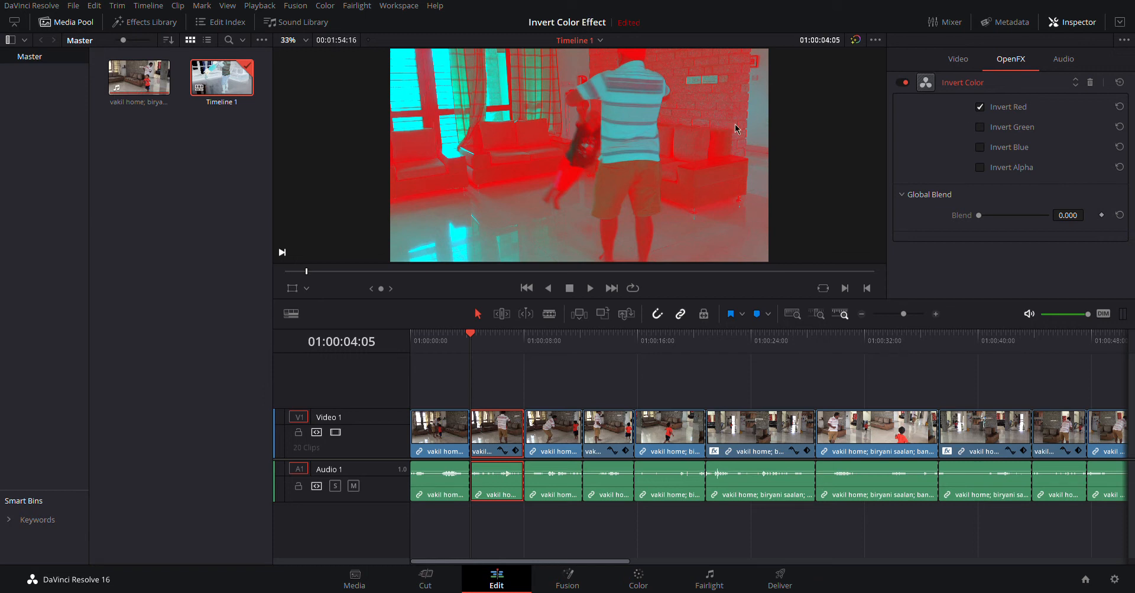
Try inverting only the green channel of the second clip, and switch to inverting only its blue channel
{"action": "left_click", "coordinate": [979, 108]}
{"action": "left_click", "coordinate": [980, 127]}
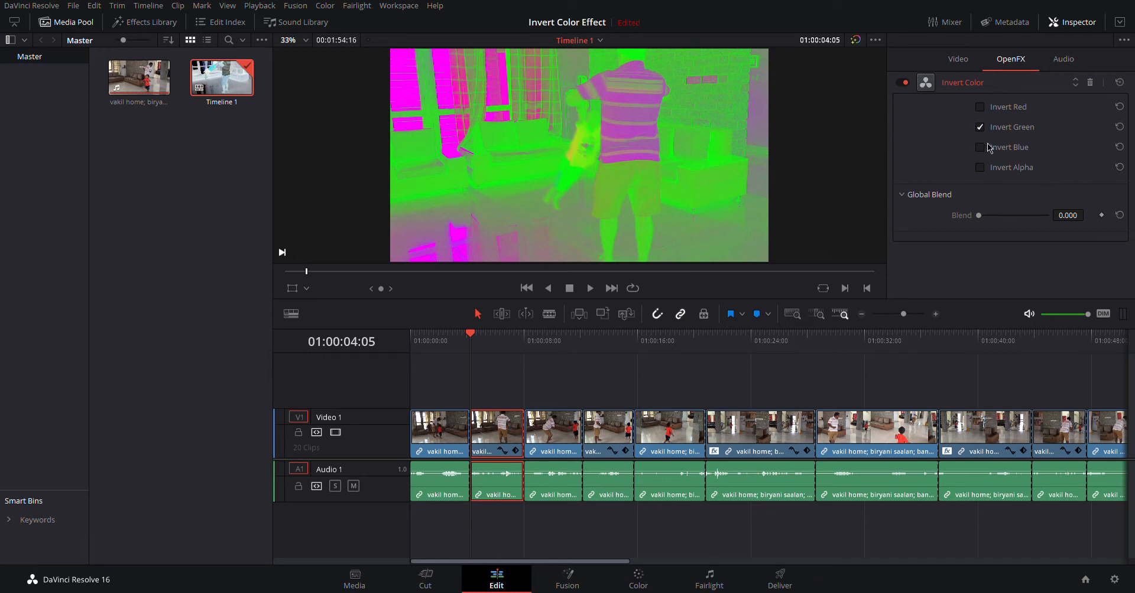
{"action": "left_click", "coordinate": [979, 127]}
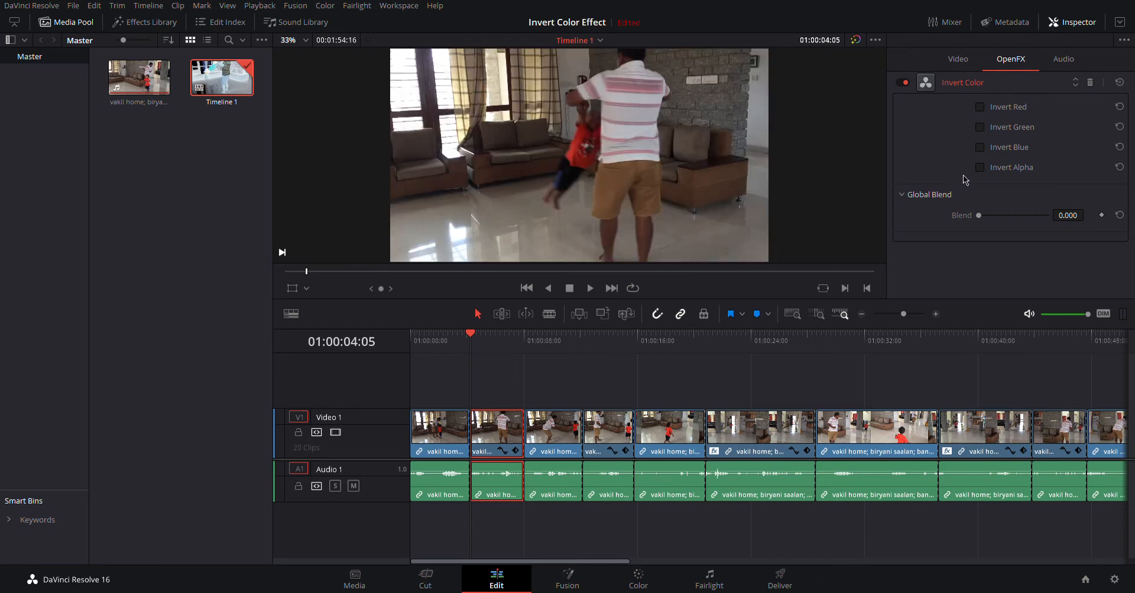
{"action": "left_click", "coordinate": [979, 147]}
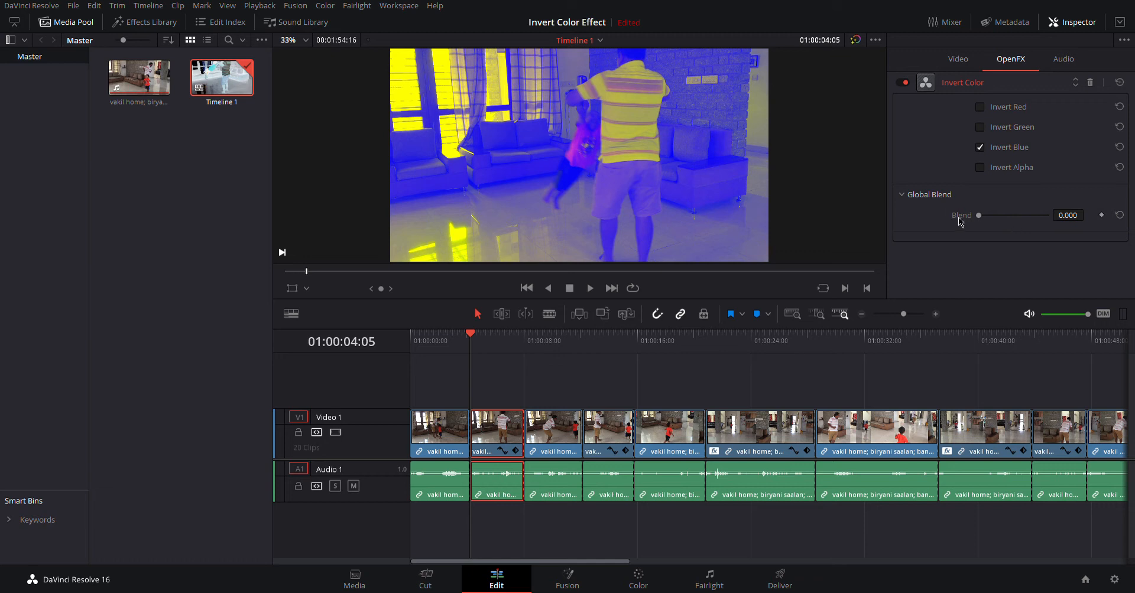
Look along the timeline and bring up the second clip's Invert Color settings again
{"action": "left_click", "coordinate": [543, 438]}
{"action": "left_click", "coordinate": [511, 436]}
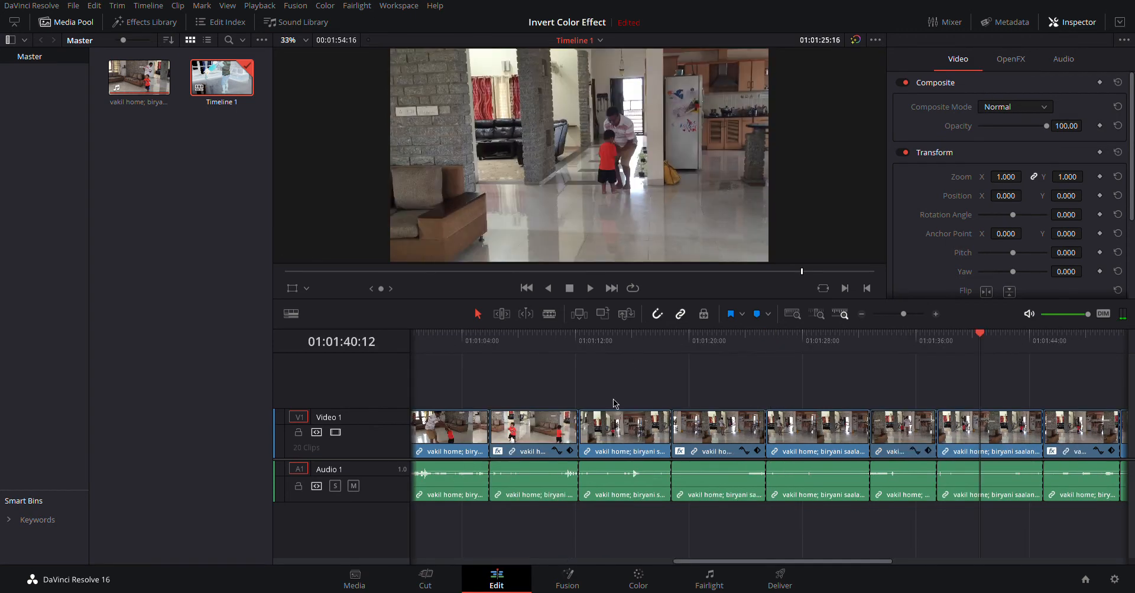
{"action": "left_click", "coordinate": [529, 446]}
{"action": "left_click_drag", "start_coordinate": [746, 563], "coordinate": [431, 516]}
{"action": "left_click", "coordinate": [487, 444]}
{"action": "left_click", "coordinate": [1011, 61]}
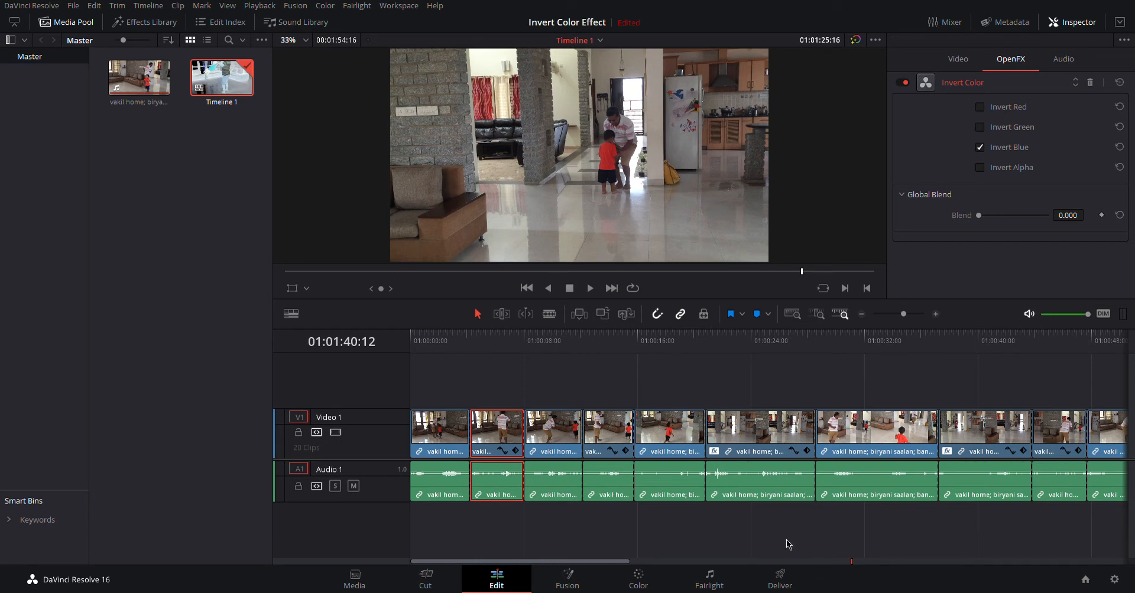
Scrub through the timeline to preview the inverted clips, return to the start and clear the clip selection
{"action": "left_click", "coordinate": [853, 561]}
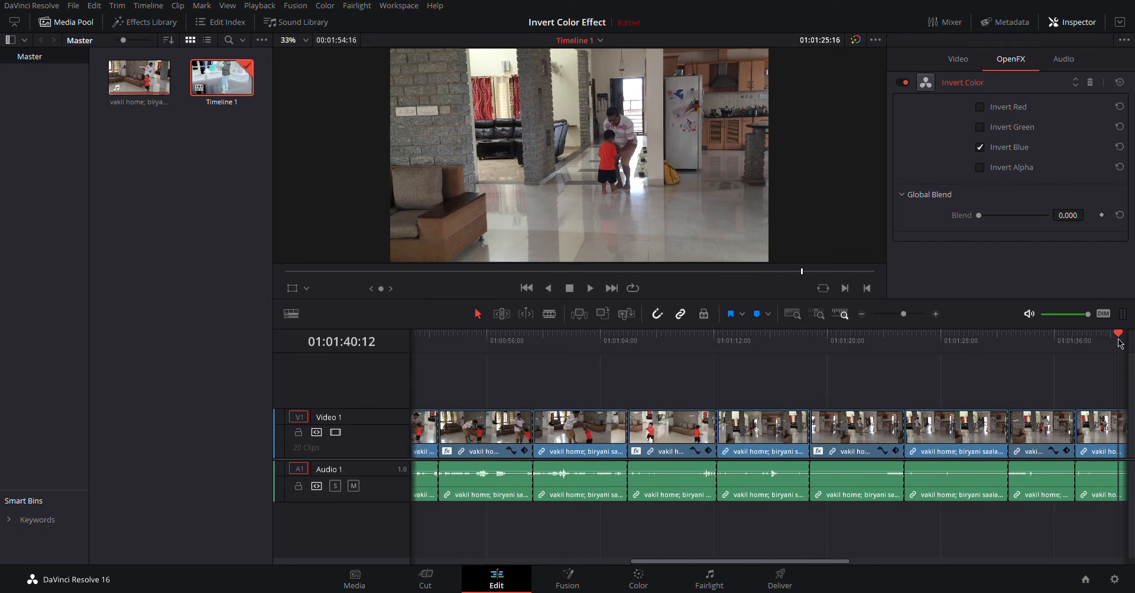
{"action": "left_click_drag", "start_coordinate": [1118, 338], "coordinate": [263, 381]}
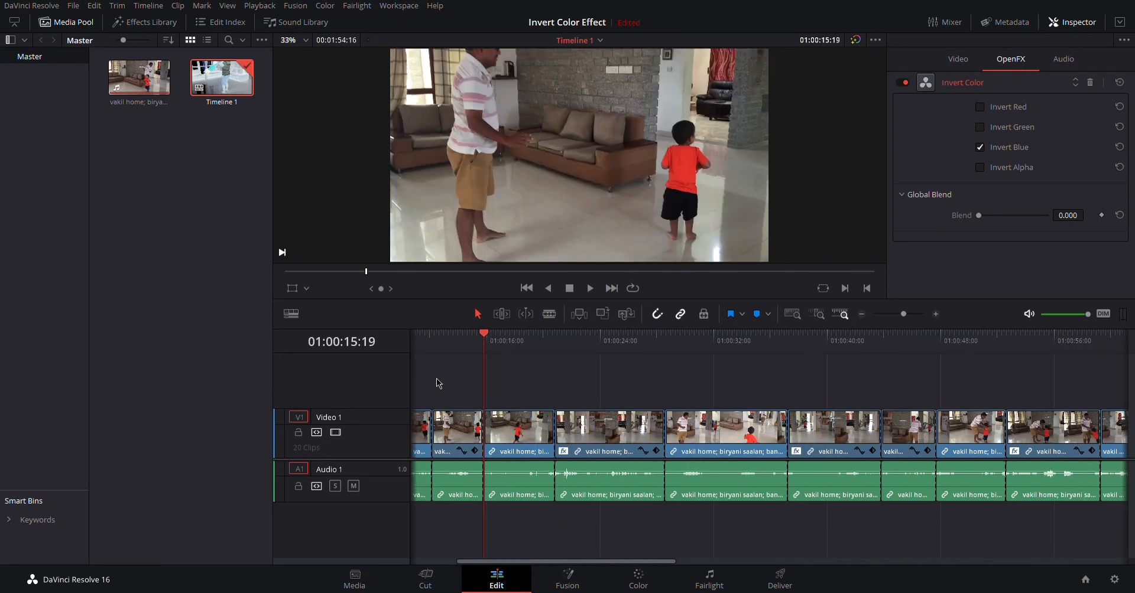
{"action": "left_click_drag", "start_coordinate": [483, 338], "coordinate": [573, 365]}
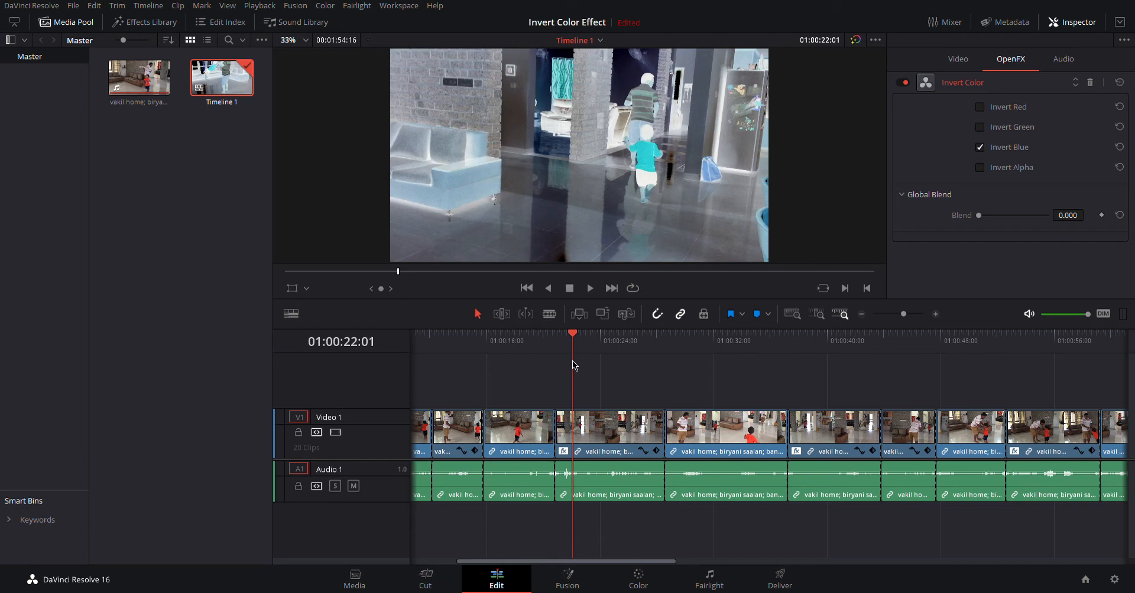
{"action": "left_click_drag", "start_coordinate": [571, 332], "coordinate": [300, 296]}
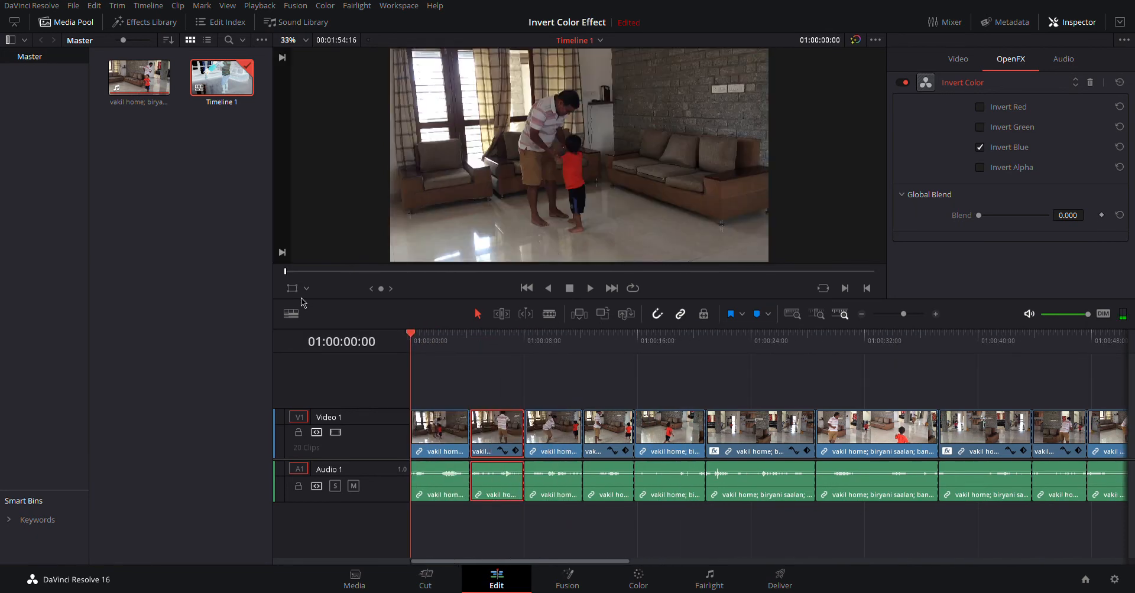
{"action": "left_click", "coordinate": [494, 393]}
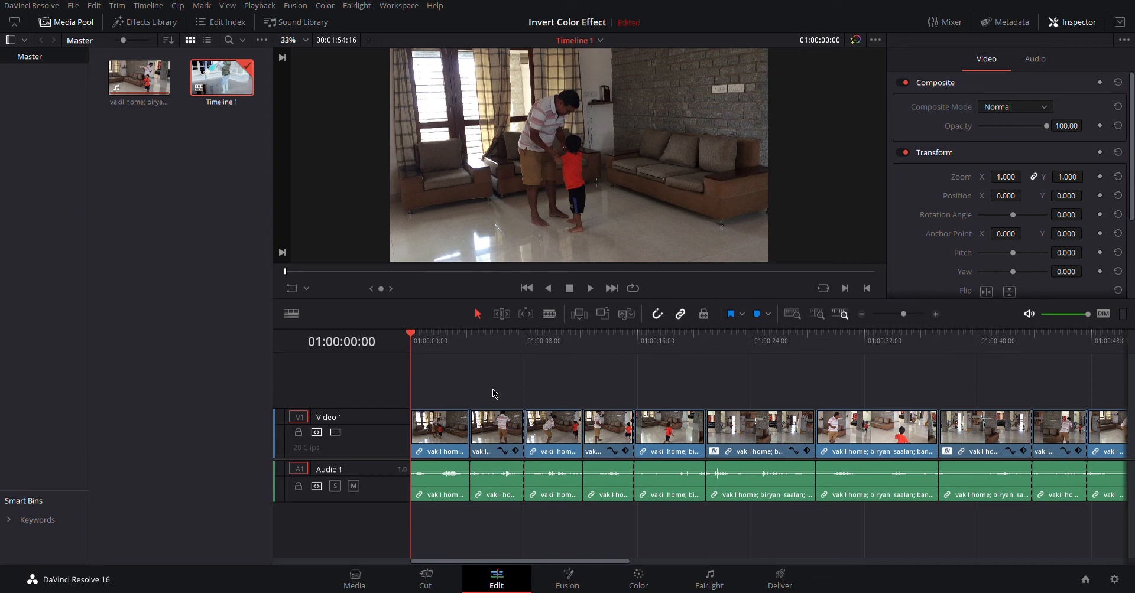
{"action": "scroll", "coordinate": [1133, 244], "scroll_direction": "down", "scroll_amount": 2}
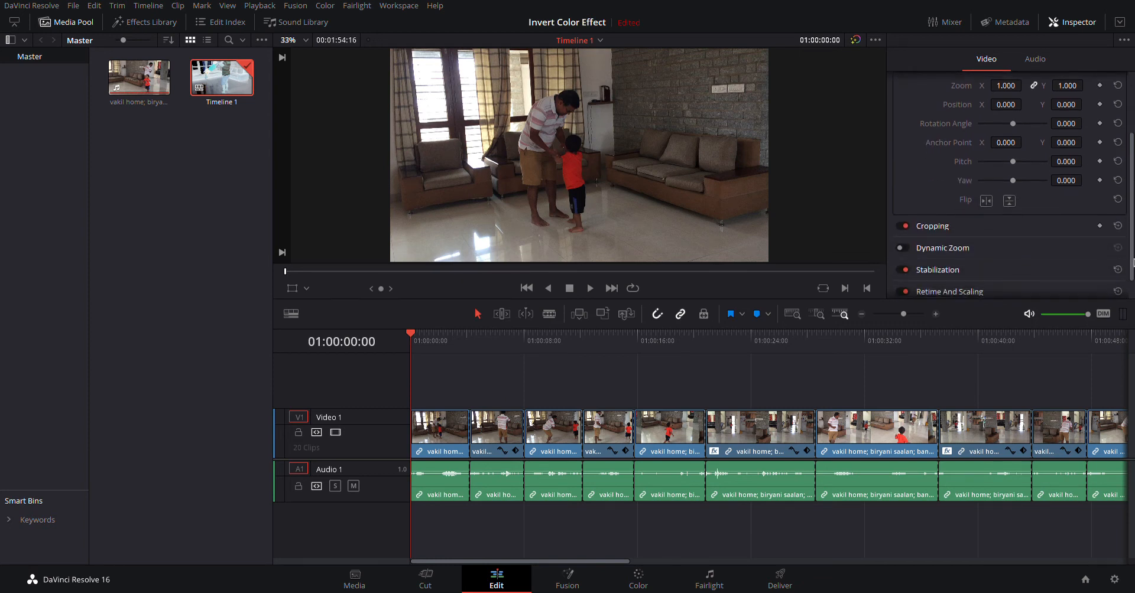
{"action": "scroll", "coordinate": [1133, 245], "scroll_direction": "up", "scroll_amount": 4}
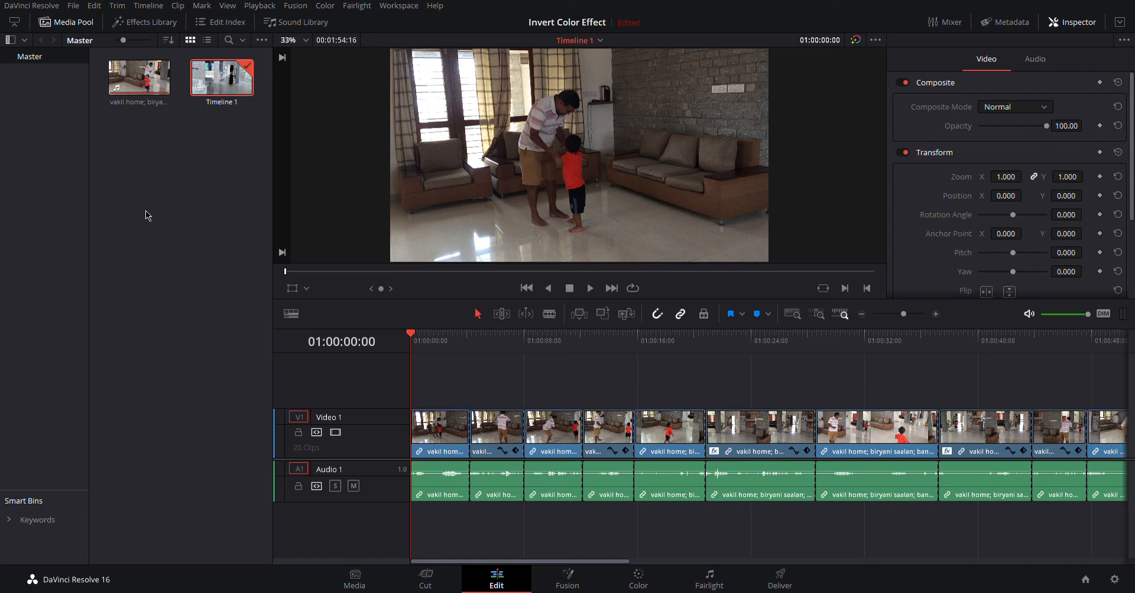
Enable Invert Green and Invert Red alongside Invert Blue for the second clip, checking the picture at 01:00:04:05
{"action": "left_click", "coordinate": [490, 430]}
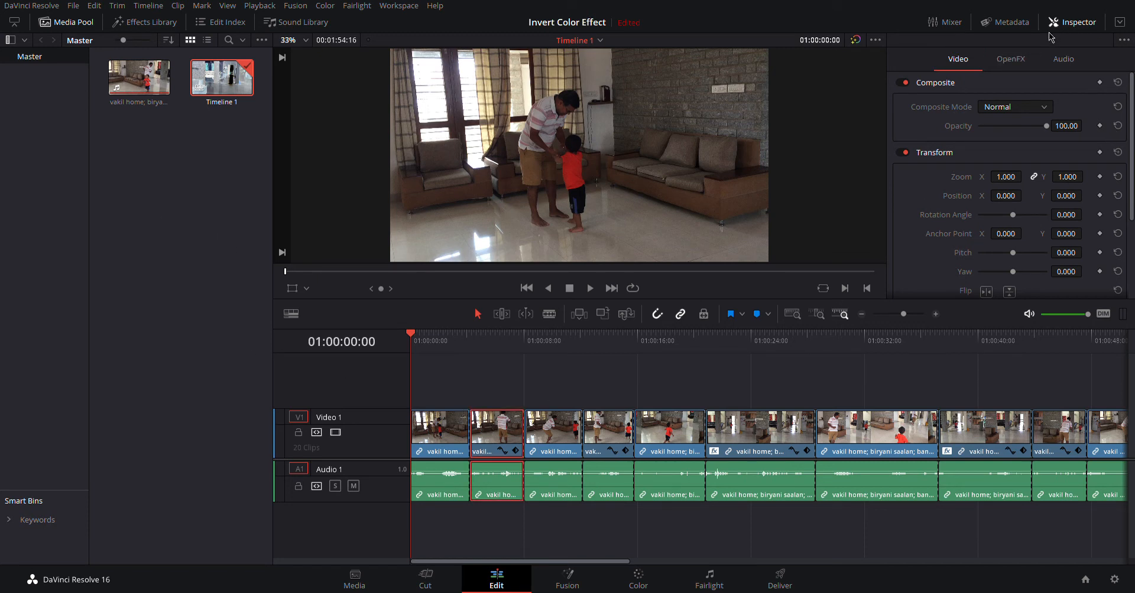
{"action": "left_click", "coordinate": [1031, 61]}
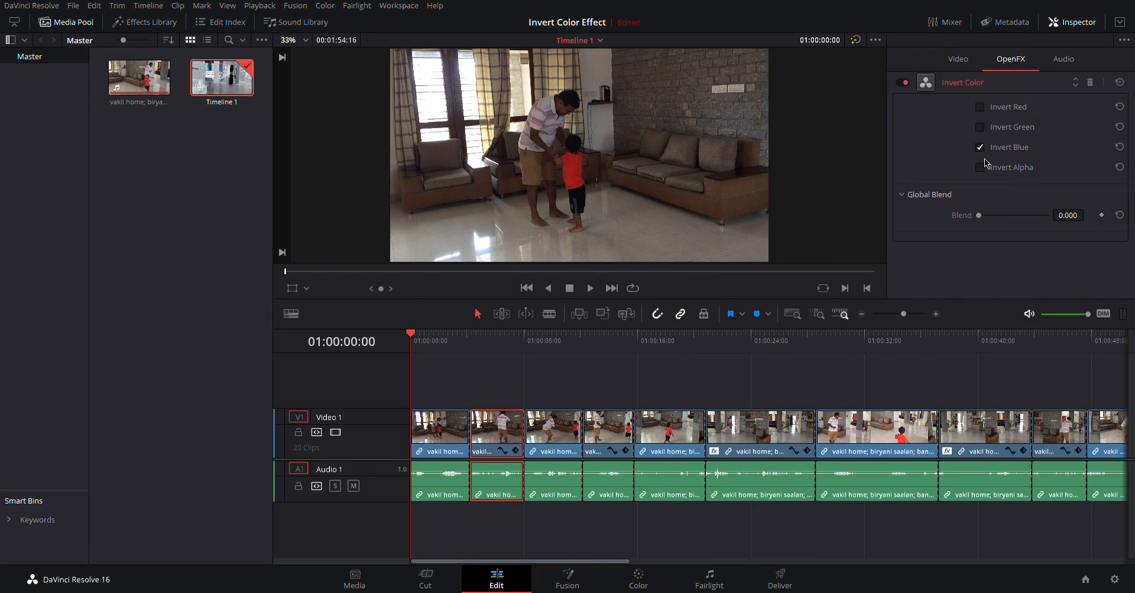
{"action": "left_click", "coordinate": [980, 127]}
{"action": "left_click_drag", "start_coordinate": [410, 345], "coordinate": [471, 362]}
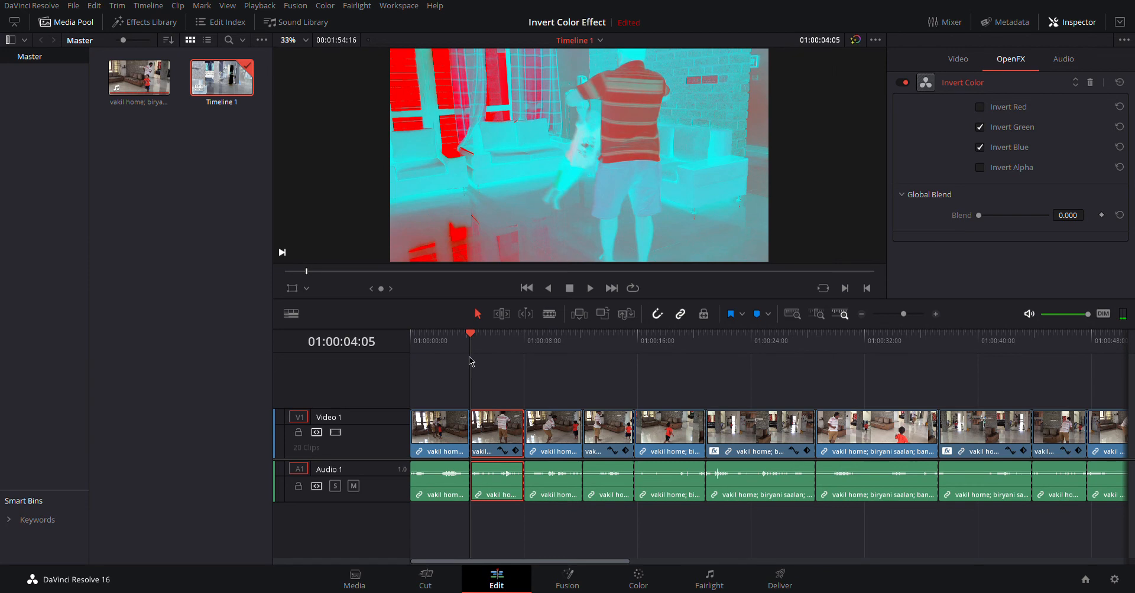
{"action": "left_click", "coordinate": [979, 128]}
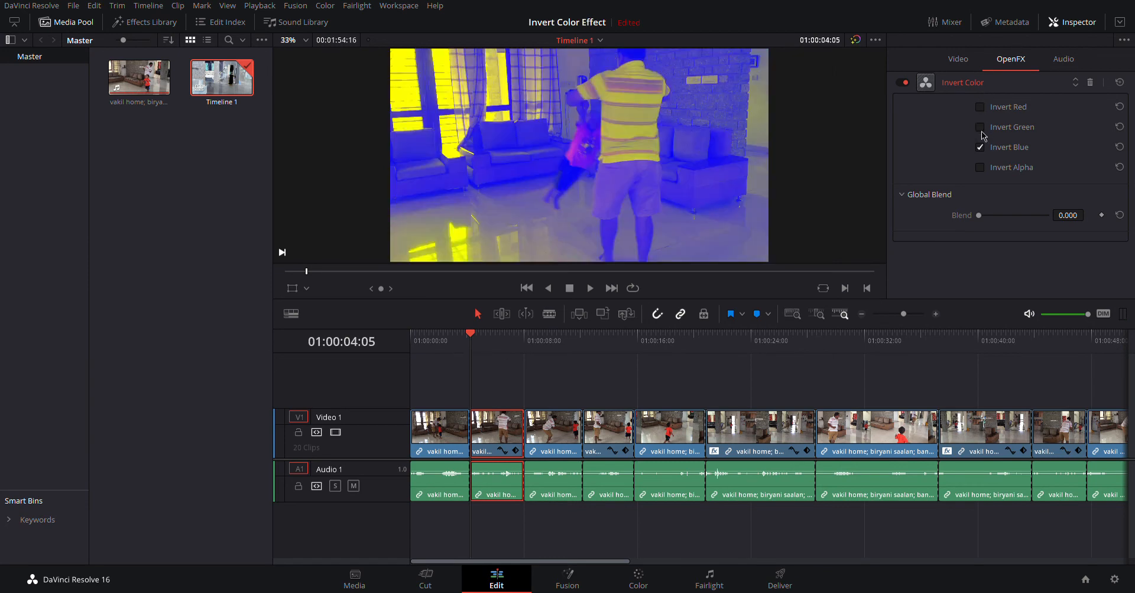
{"action": "left_click", "coordinate": [980, 127]}
{"action": "left_click", "coordinate": [979, 108]}
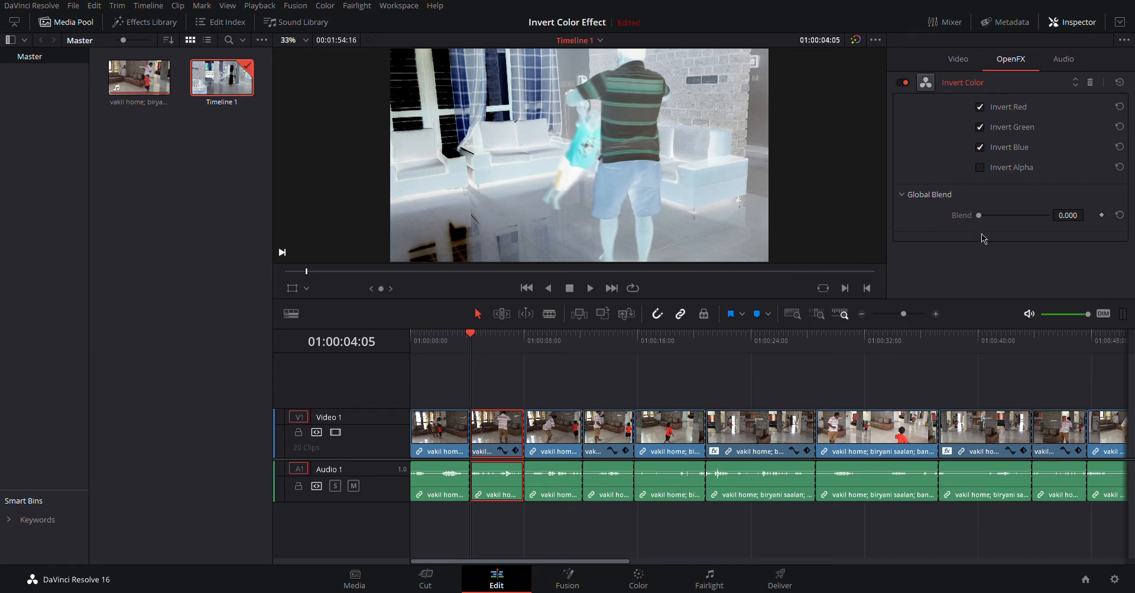
Try different Global Blend amounts such as 0.271 on the second clip's Invert Color effect, and return Blend to 0.000
{"action": "left_click_drag", "start_coordinate": [980, 215], "coordinate": [1063, 209]}
{"action": "key", "text": "ctrl+z"}
{"action": "left_click_drag", "start_coordinate": [987, 216], "coordinate": [968, 202]}
{"action": "left_click_drag", "start_coordinate": [979, 214], "coordinate": [1004, 226]}
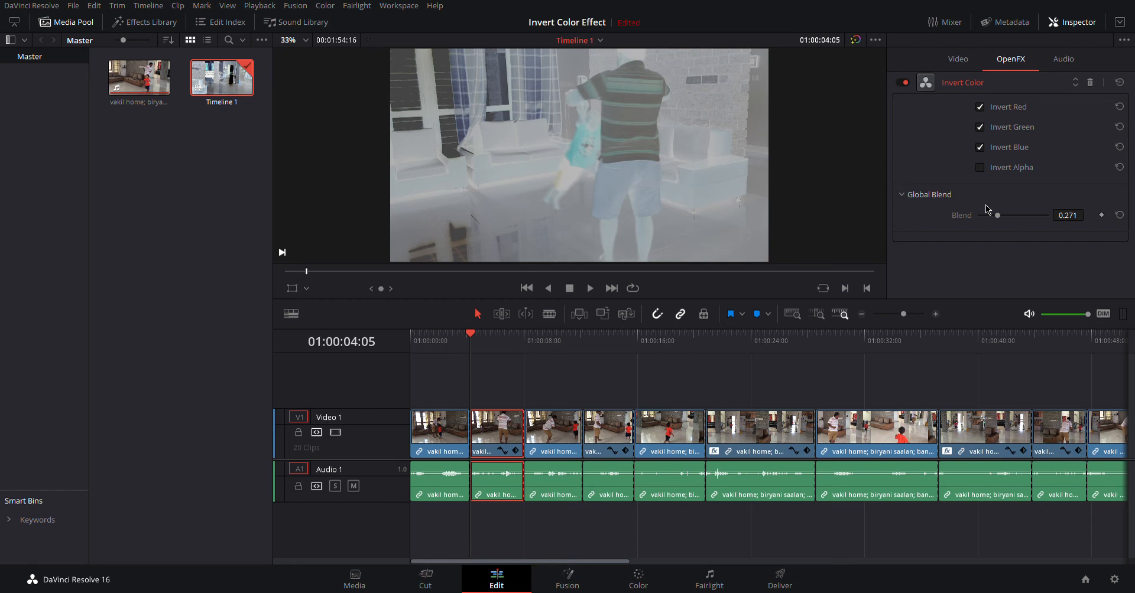
{"action": "left_click_drag", "start_coordinate": [996, 215], "coordinate": [959, 210]}
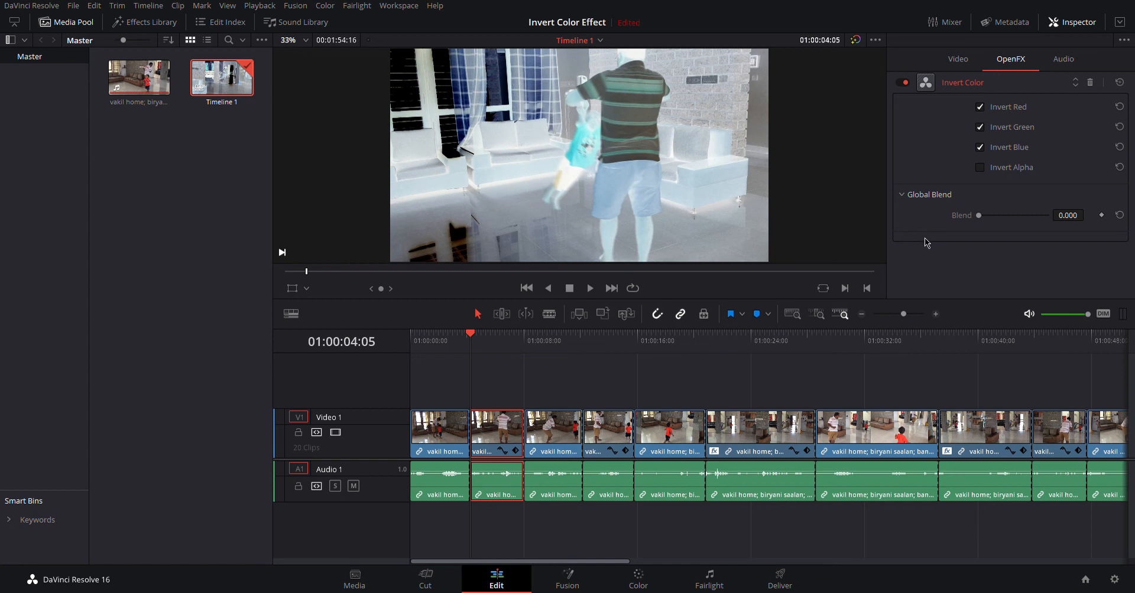
Check the Invert Color settings of the second and fourth clips on the video track, and clear the clip selection
{"action": "left_click", "coordinate": [614, 428]}
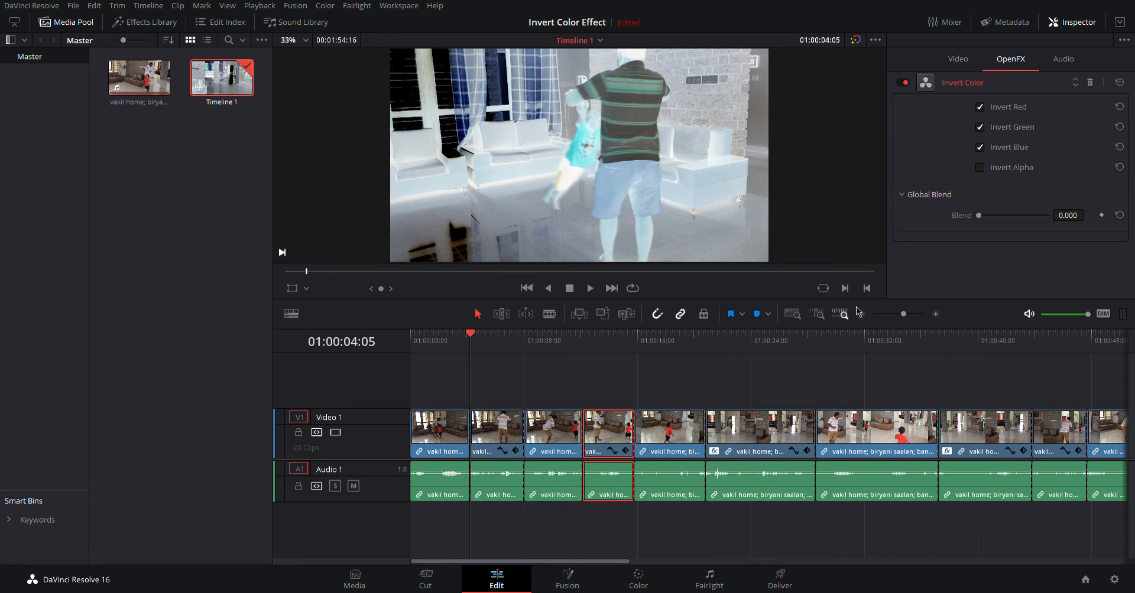
{"action": "left_click", "coordinate": [845, 360]}
{"action": "left_click", "coordinate": [485, 454]}
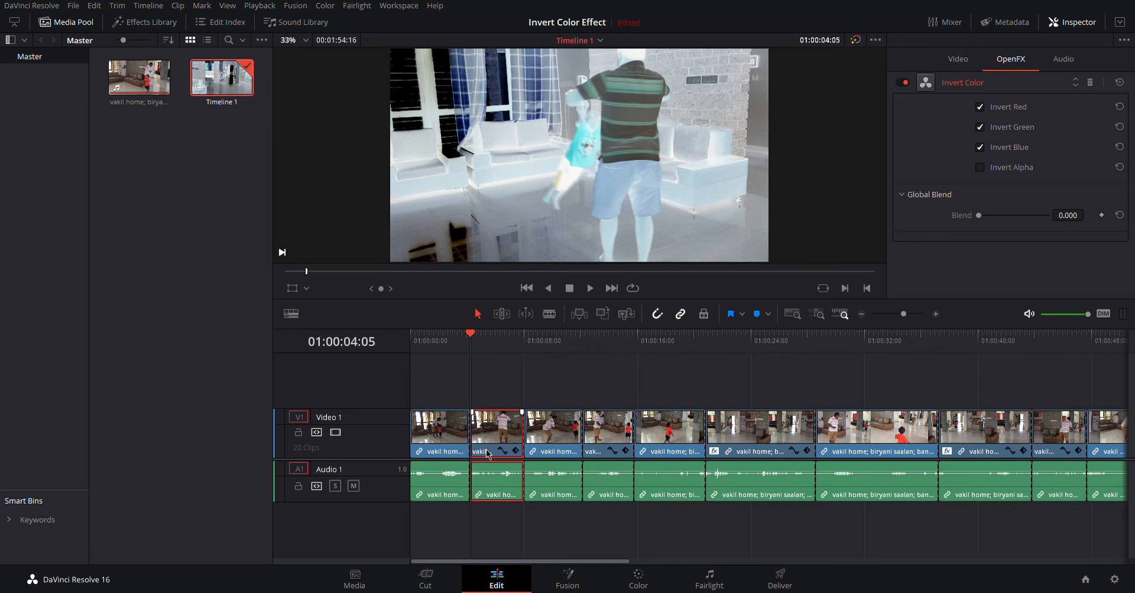
{"action": "left_click", "coordinate": [632, 449]}
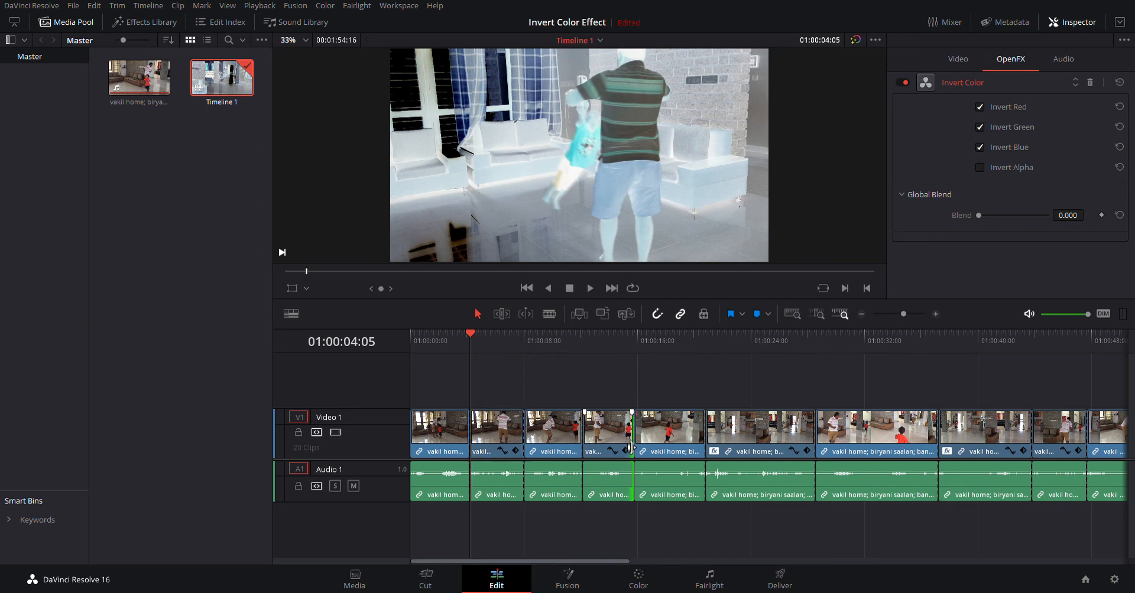
{"action": "left_click", "coordinate": [611, 438]}
{"action": "left_click", "coordinate": [603, 395]}
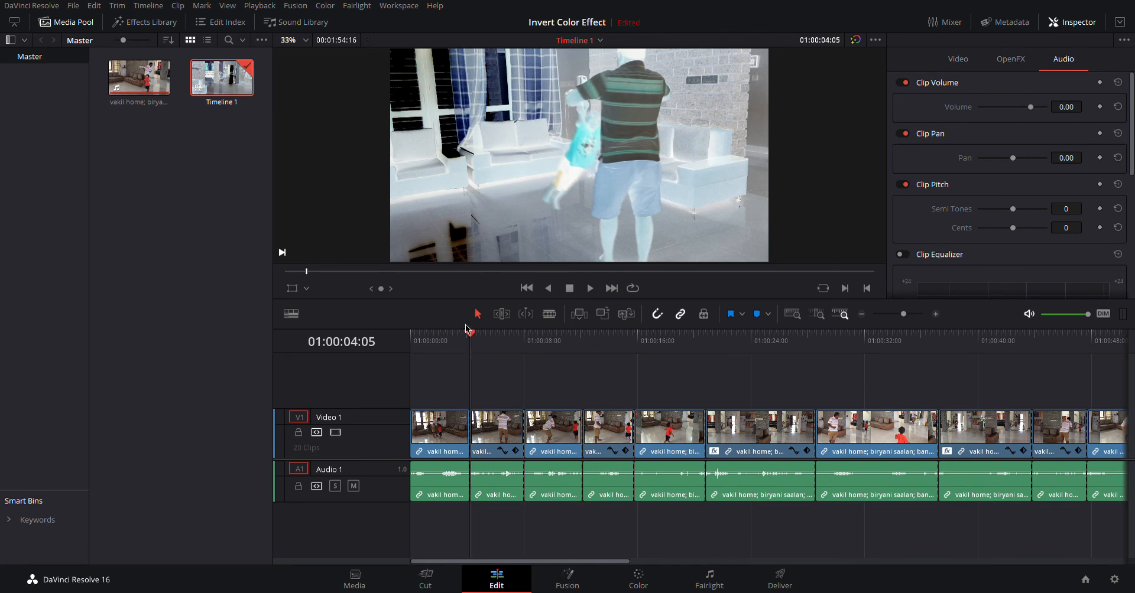
Play the timeline from the start to review the alternating inverted clips, stop playback and return the playhead to the beginning
{"action": "key", "text": "Home"}
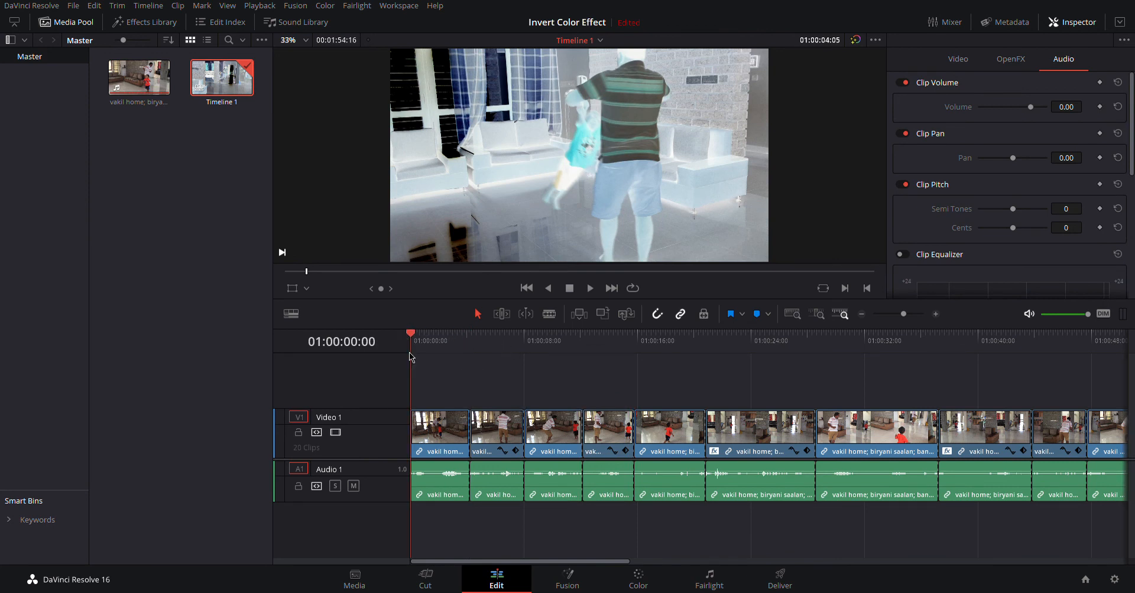
{"action": "left_click", "coordinate": [589, 288]}
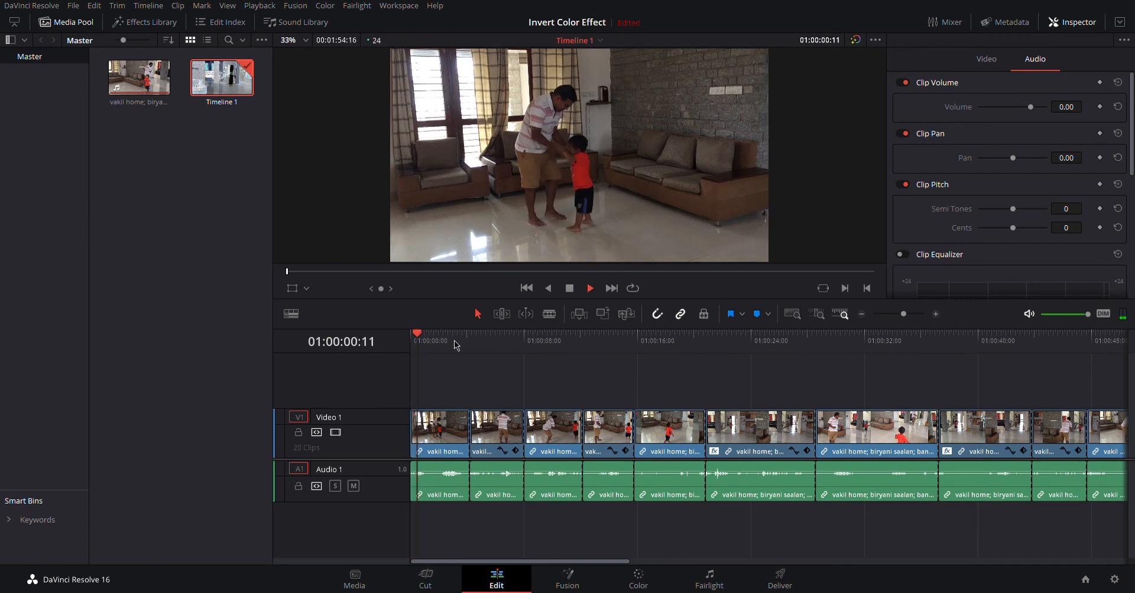
{"action": "left_click_drag", "start_coordinate": [425, 337], "coordinate": [677, 335]}
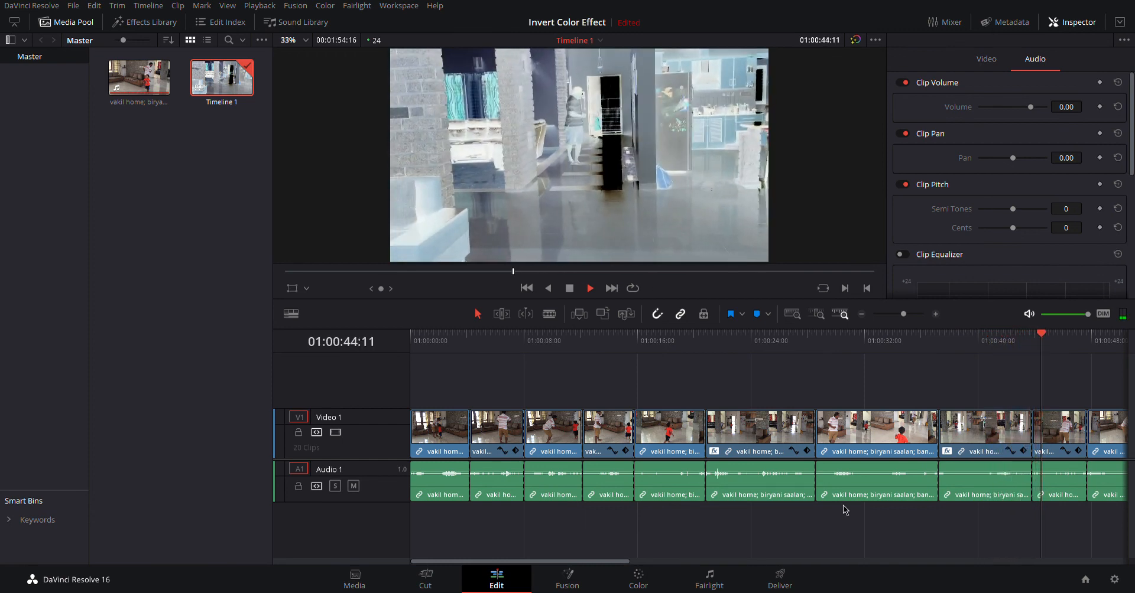
{"action": "left_click", "coordinate": [568, 288]}
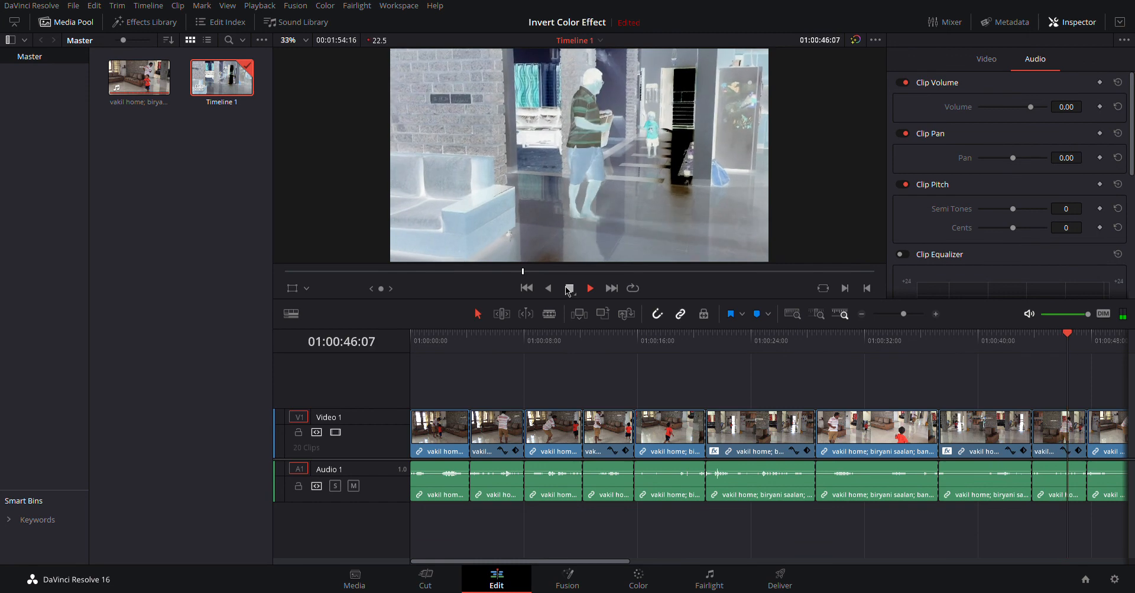
{"action": "mouse_move", "coordinate": [618, 561]}
{"action": "left_mouse_down"}
{"action": "mouse_move", "coordinate": [771, 565]}
{"action": "mouse_move", "coordinate": [613, 564]}
{"action": "left_mouse_up"}
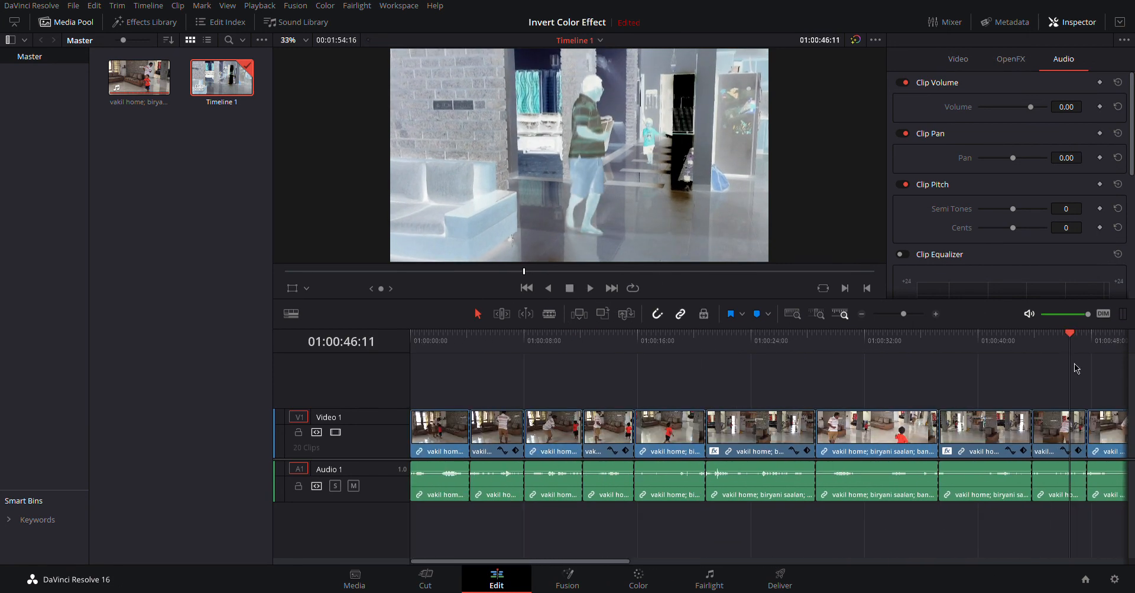
{"action": "left_click_drag", "start_coordinate": [1073, 338], "coordinate": [139, 279]}
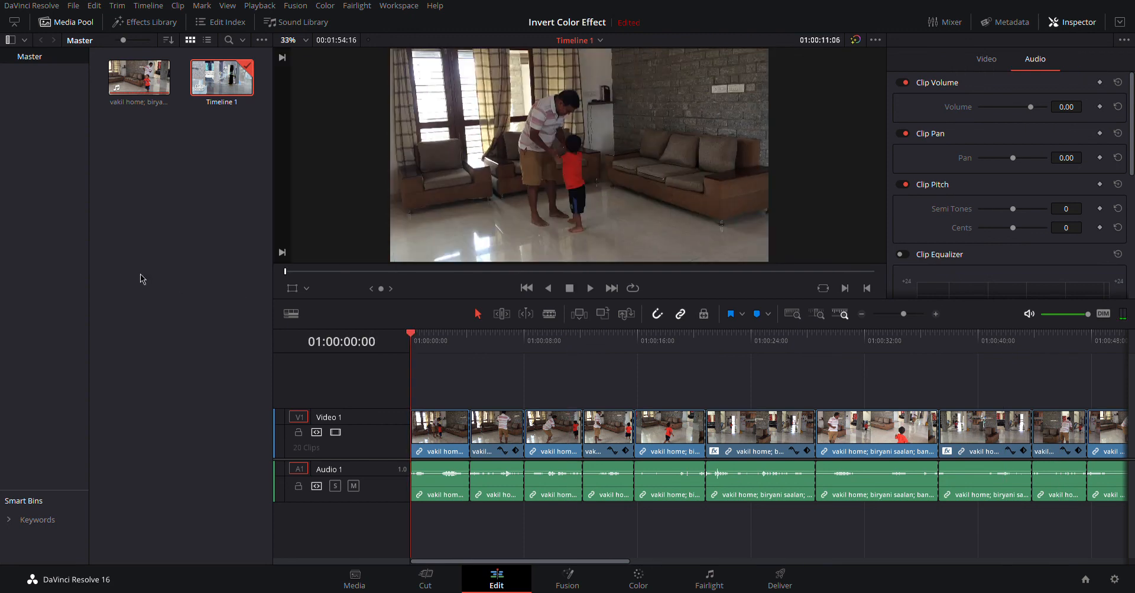